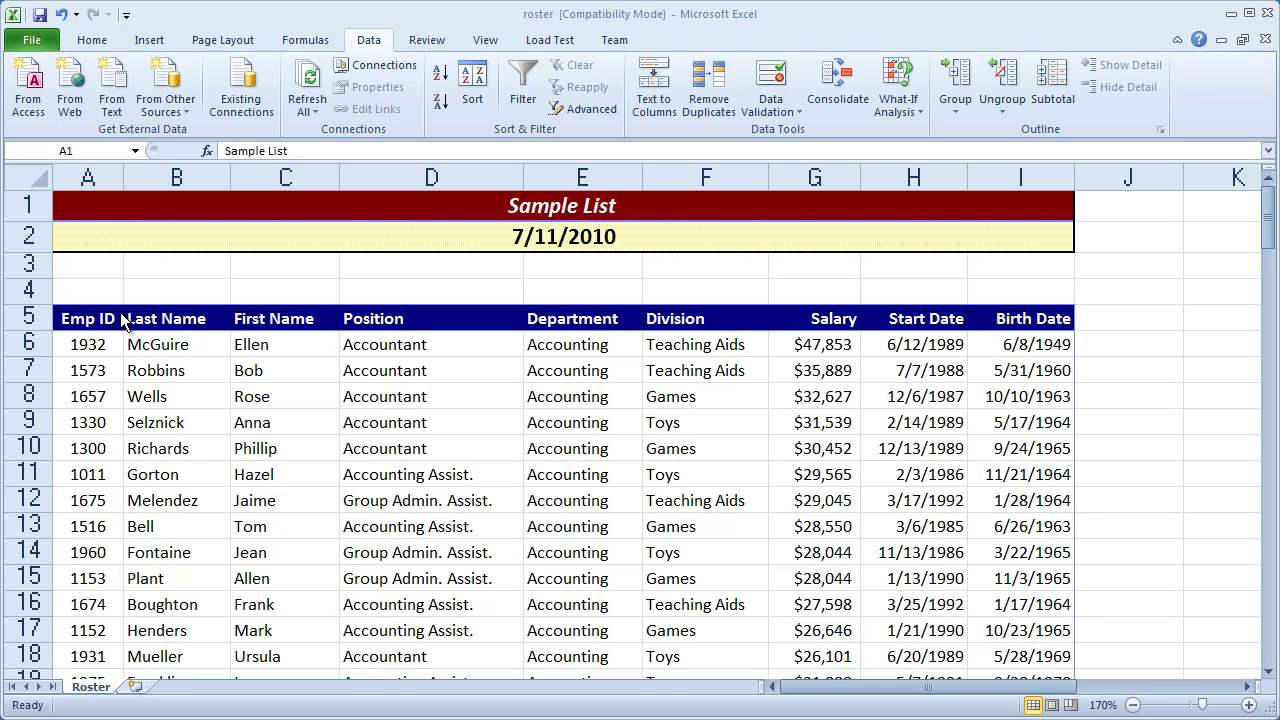
Step: Select the roster's header cells along row 5, from Emp ID through Division
click(30, 316)
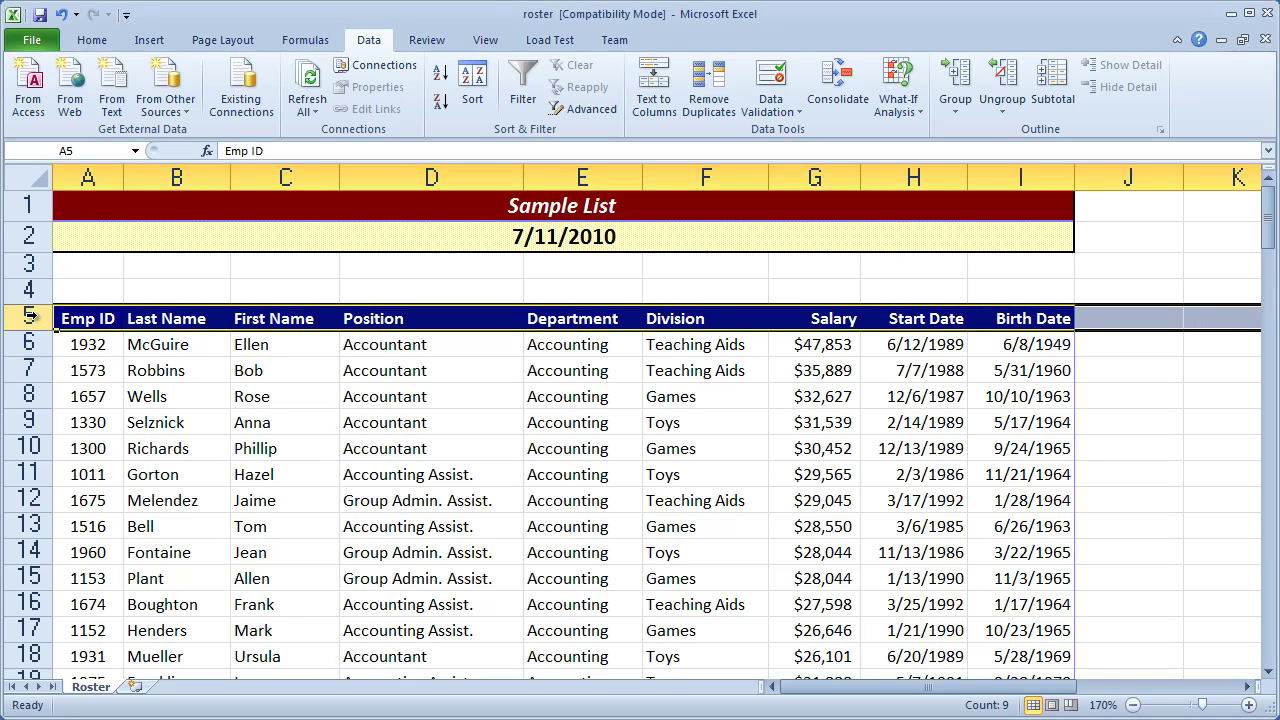
click(252, 318)
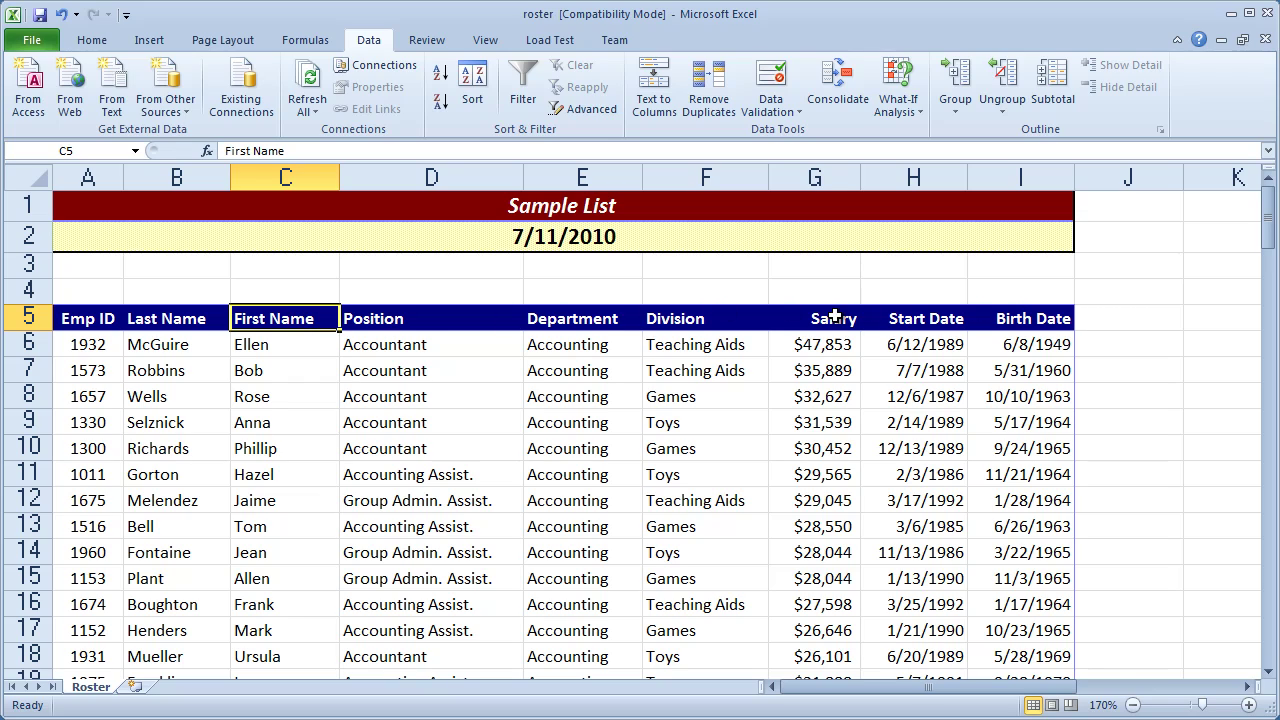
click(84, 320)
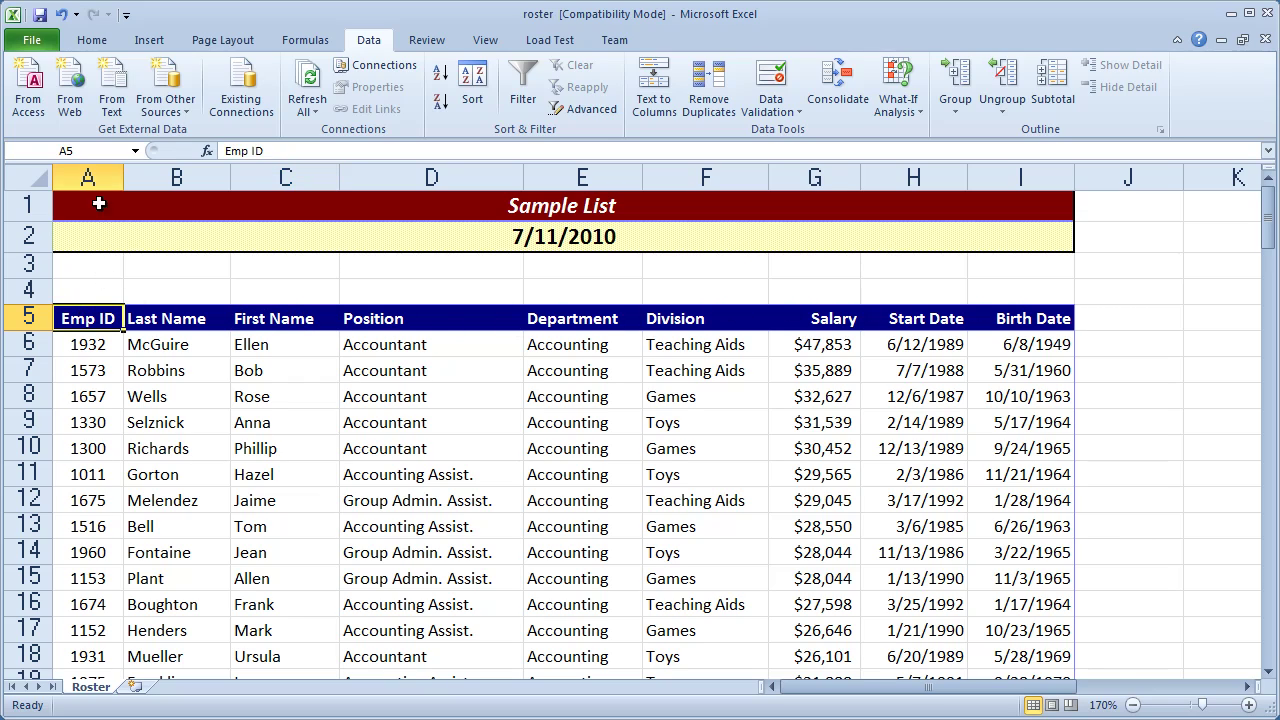
click(176, 320)
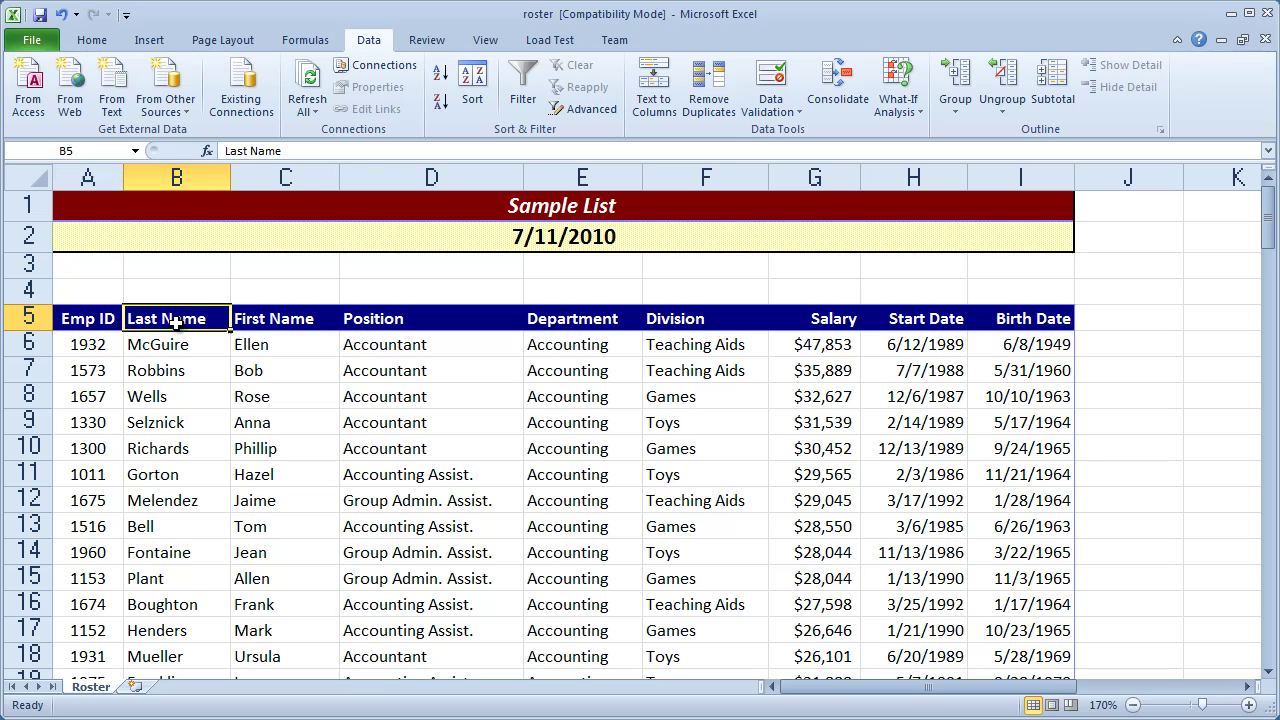
click(292, 320)
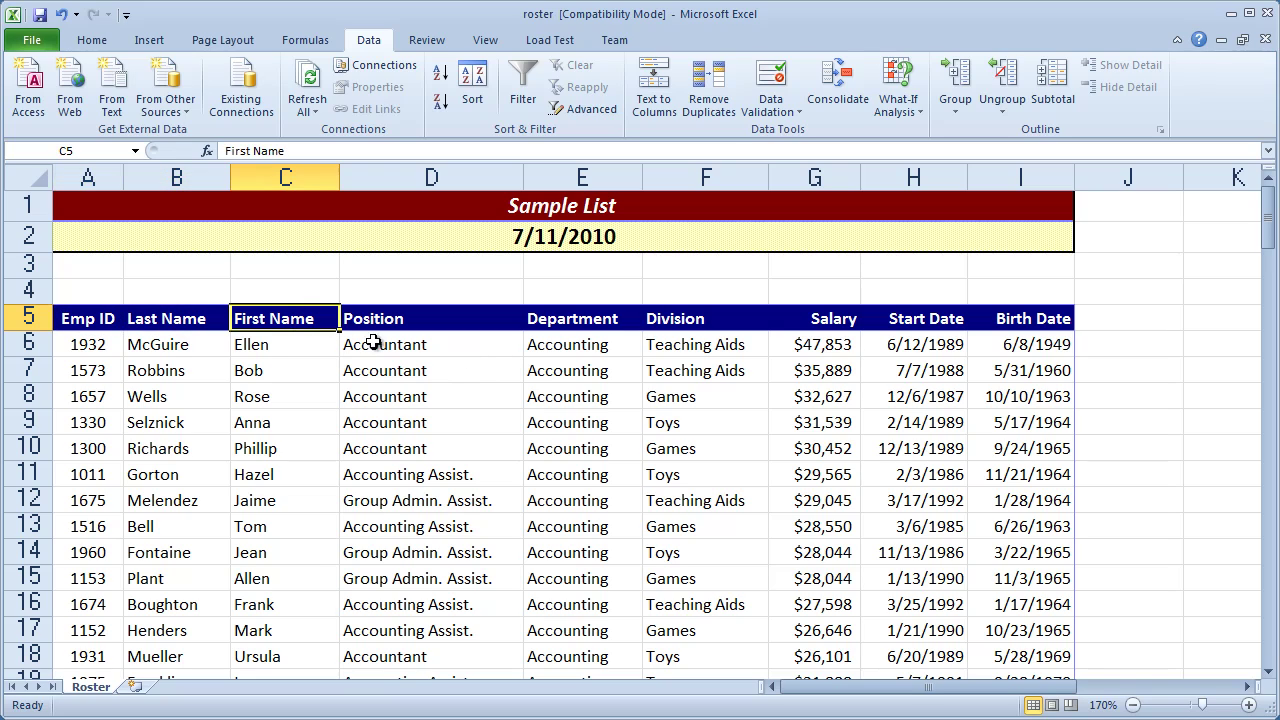
click(280, 176)
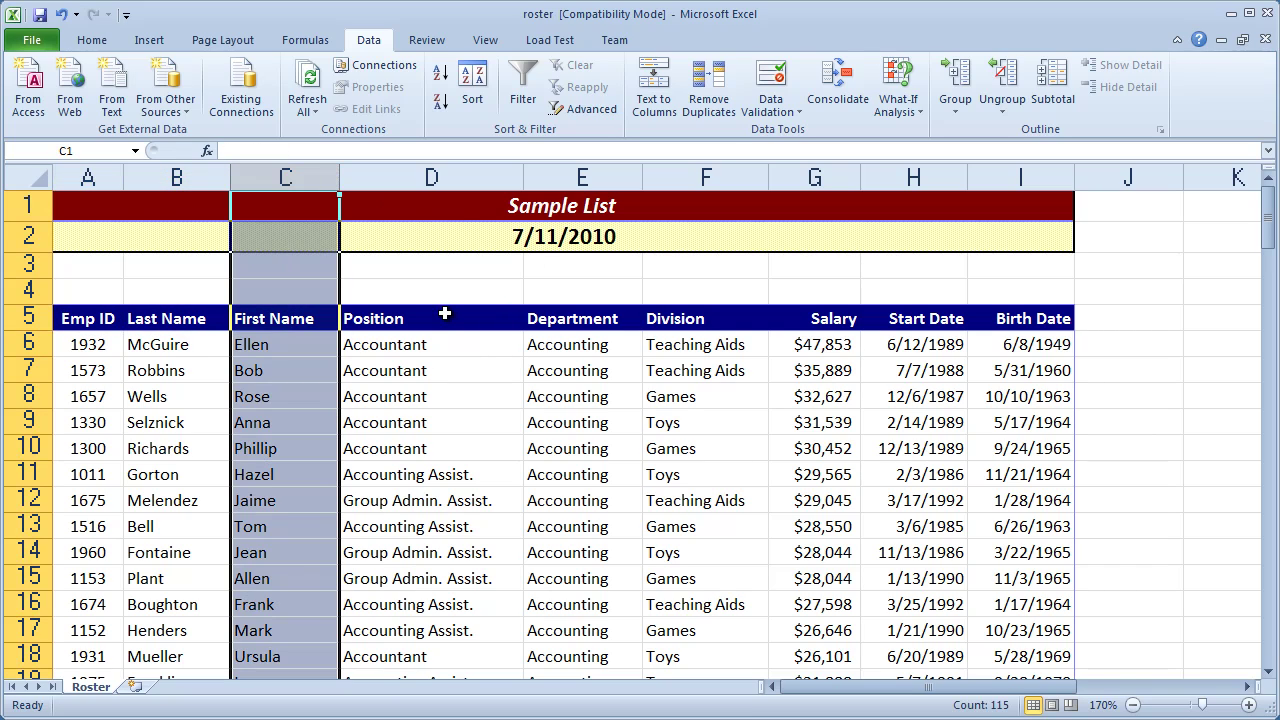
click(724, 322)
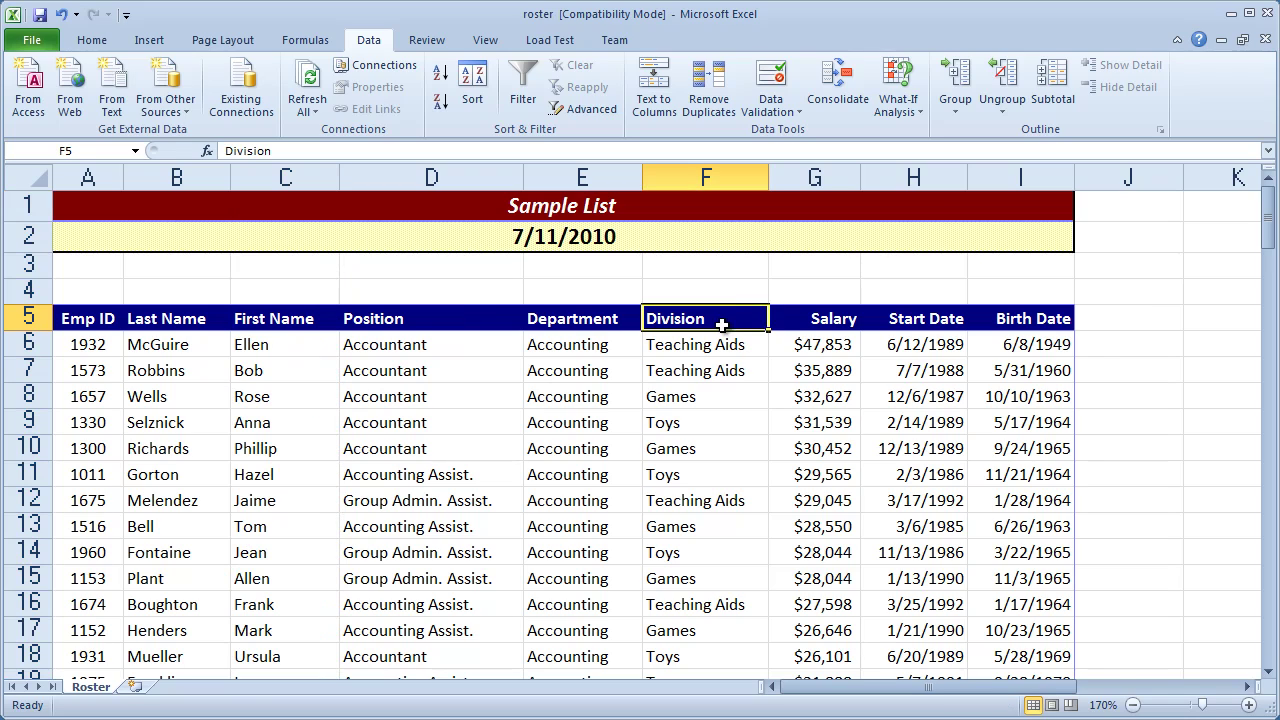
click(588, 322)
click(421, 324)
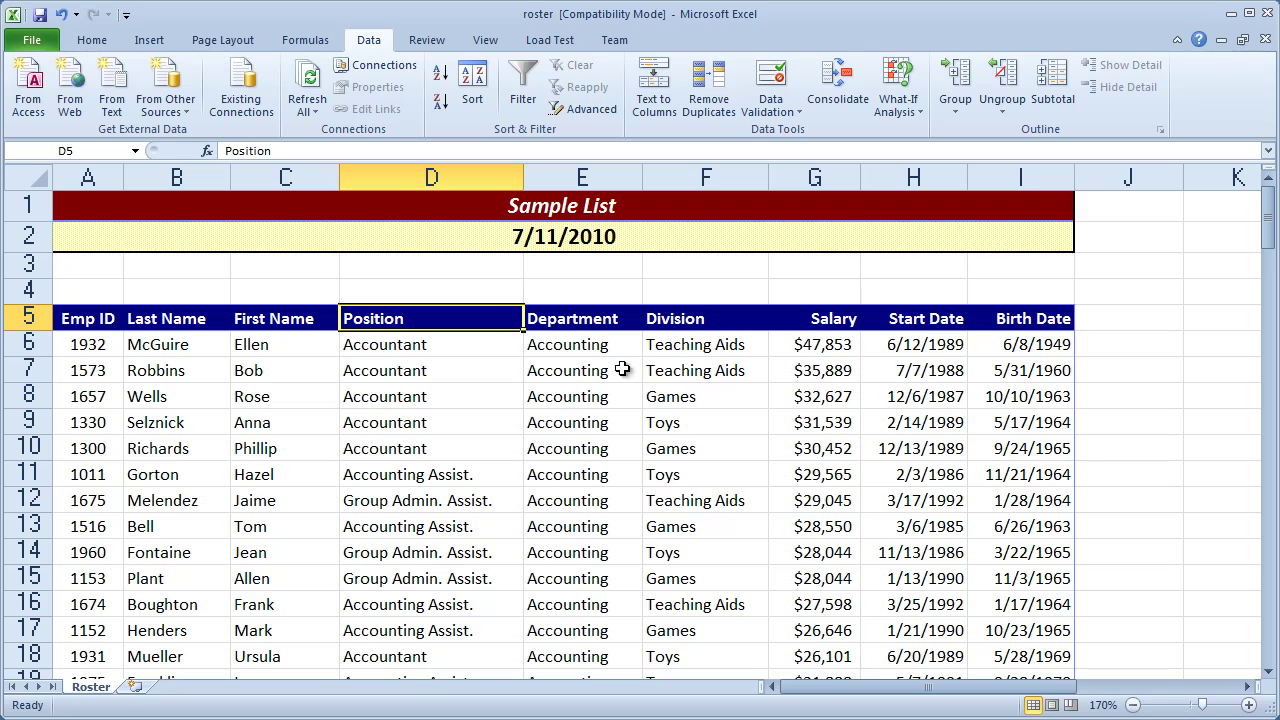
drag(92, 318, 980, 320)
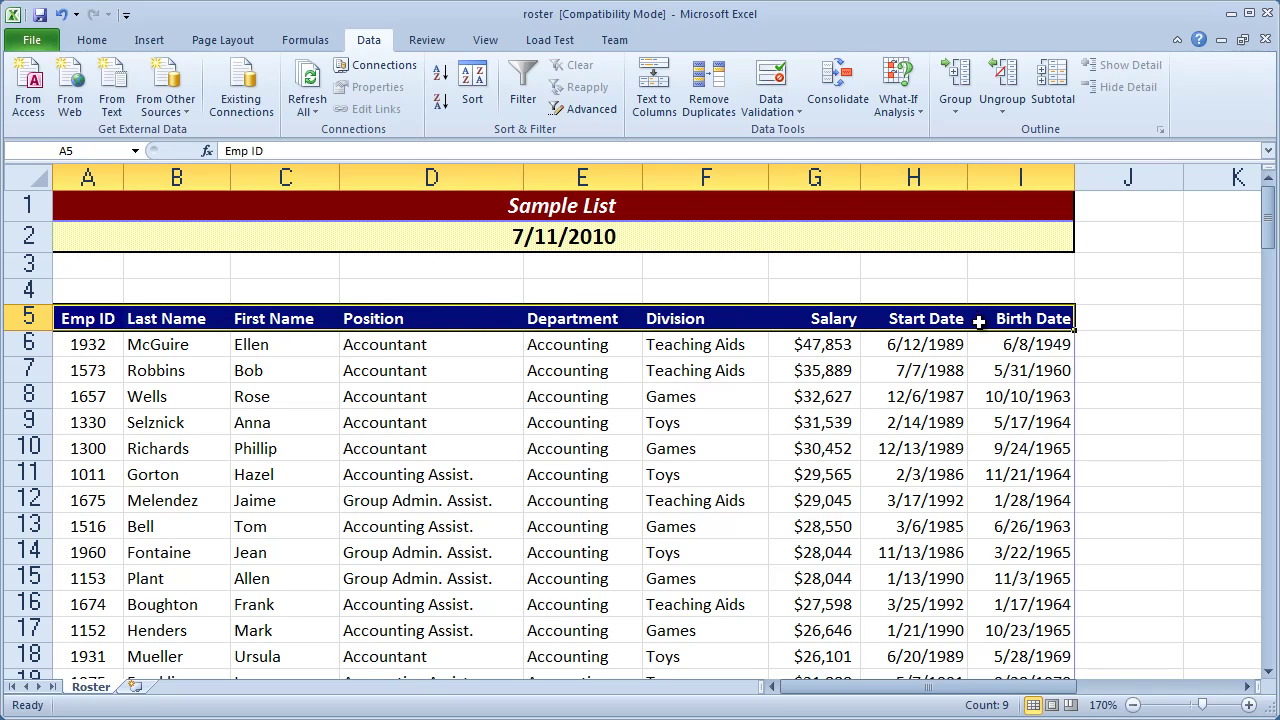
Step: Select sample roster cells: Accountant and Accounting Assist. positions, first names, and rows 6–11
click(414, 424)
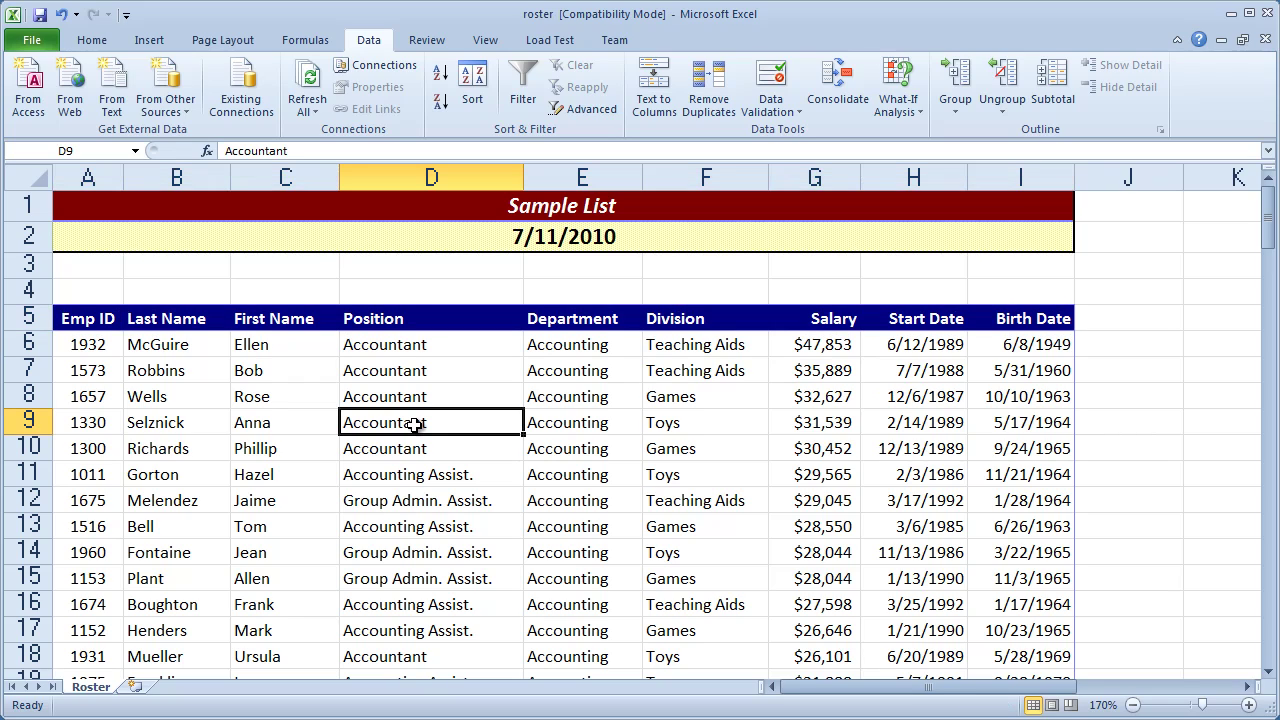
click(82, 319)
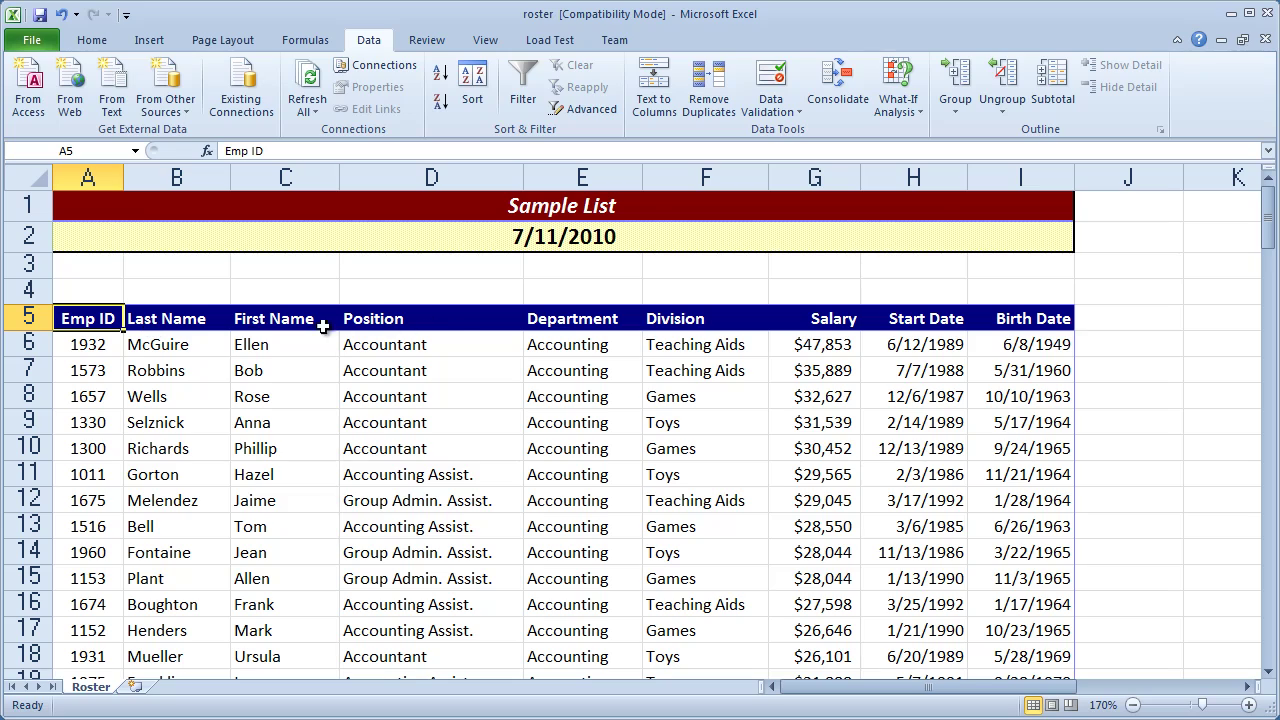
drag(271, 344, 290, 497)
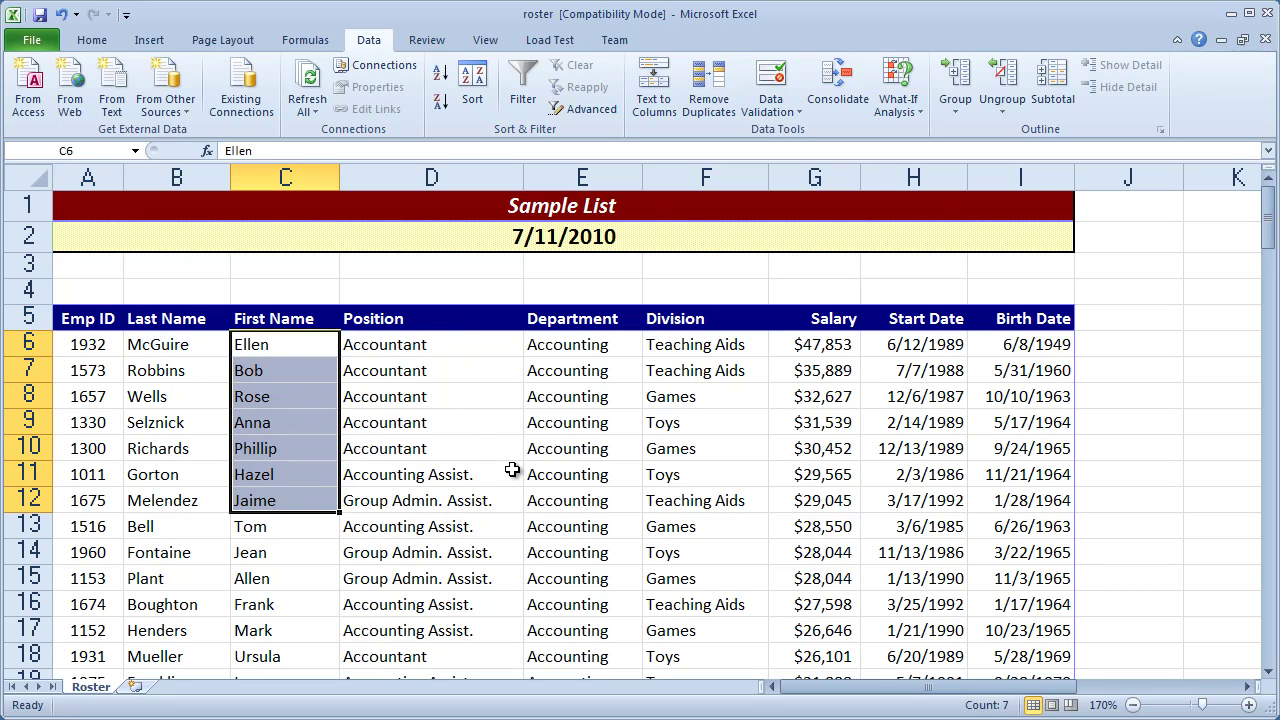
click(512, 470)
click(495, 328)
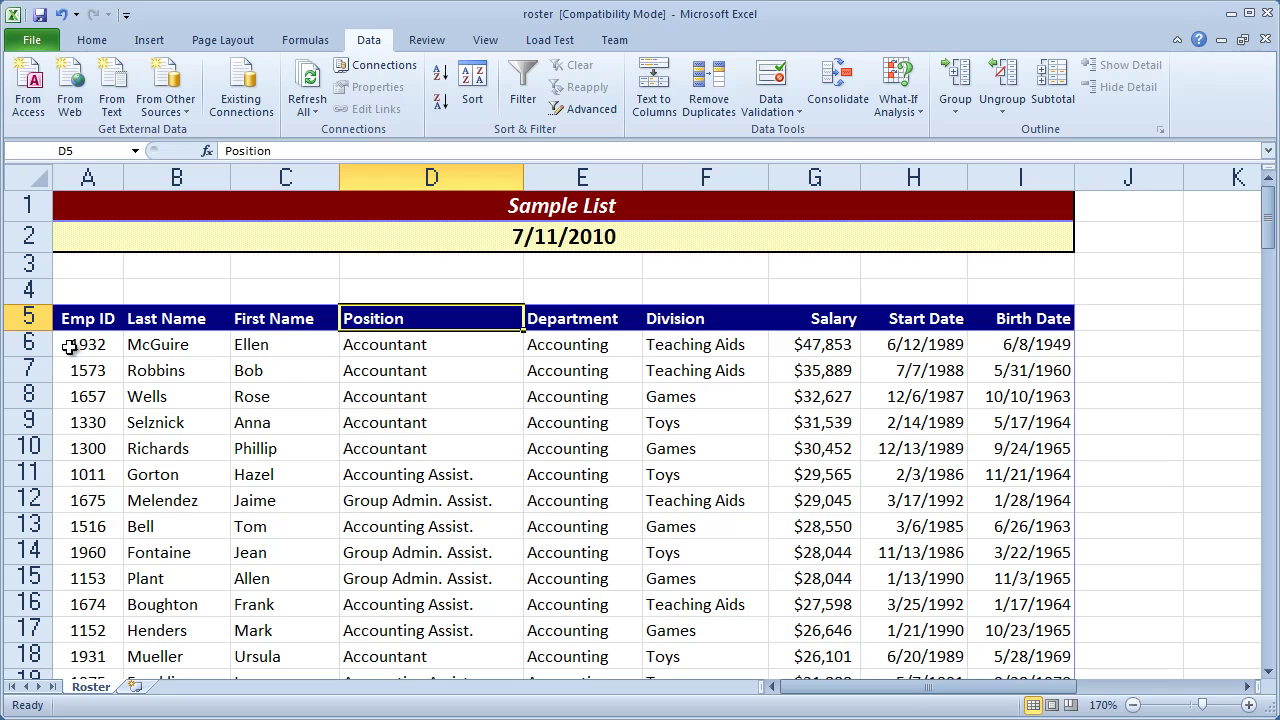
drag(40, 346, 56, 484)
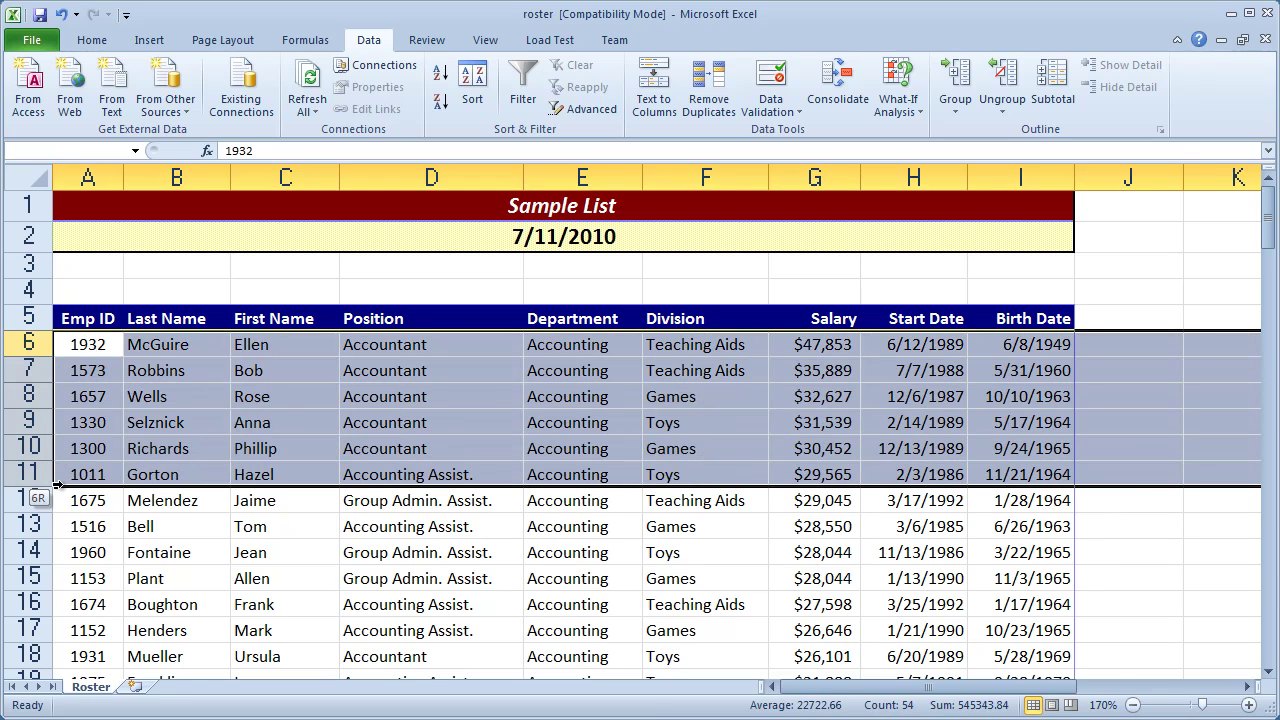
click(412, 470)
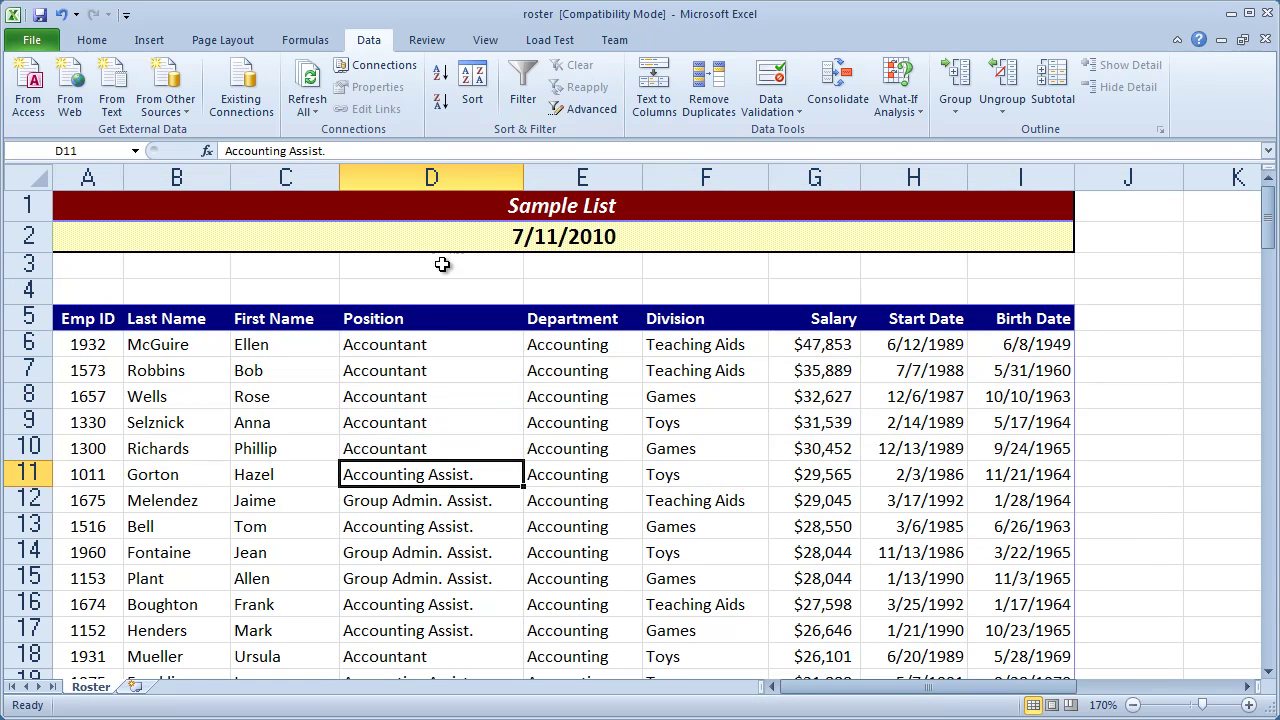
Step: With the Emp ID header selected, enable Filter and show the Position column's value list
click(106, 318)
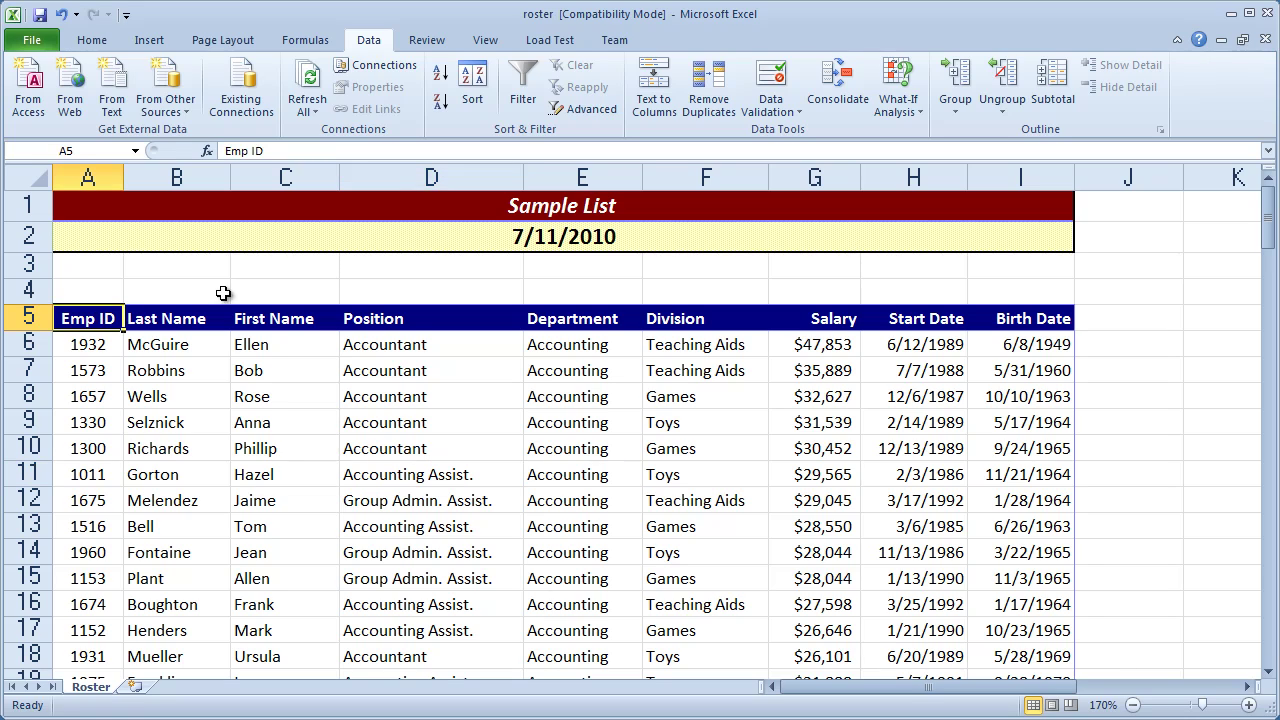
click(525, 78)
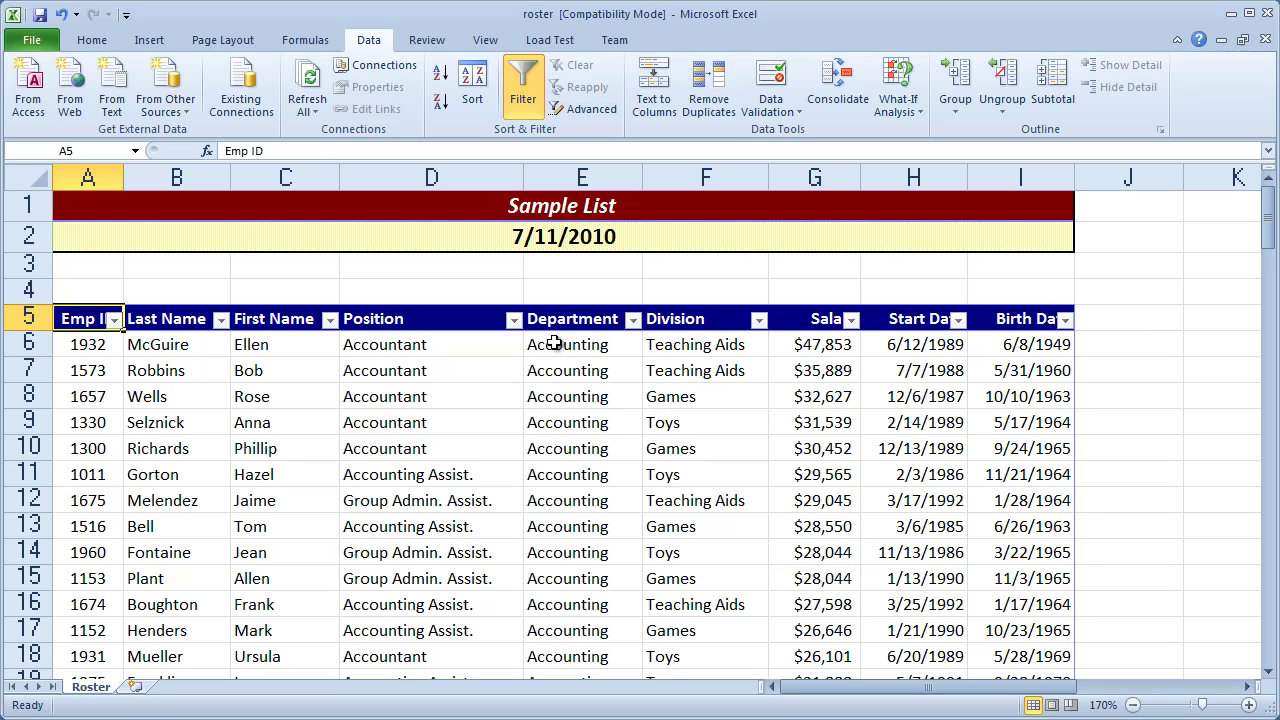
click(514, 320)
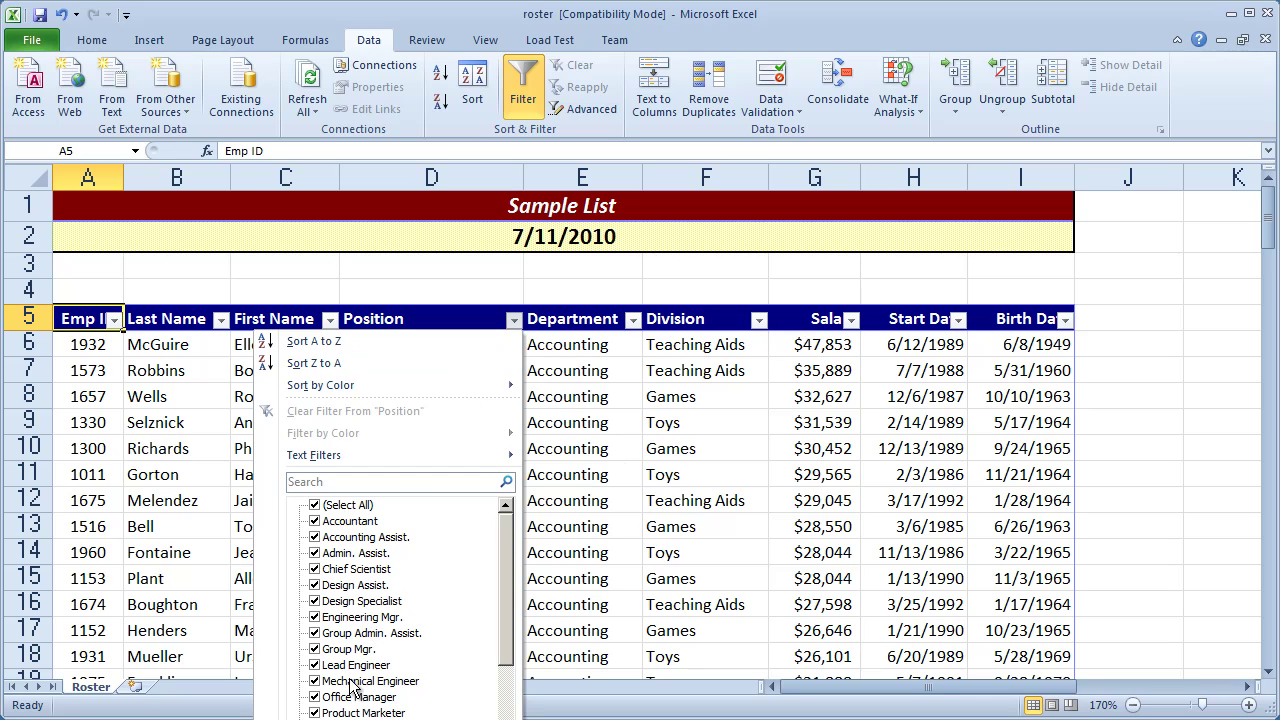
Step: Filter the Department column to Art only, leaving 8 of 114 records
click(630, 322)
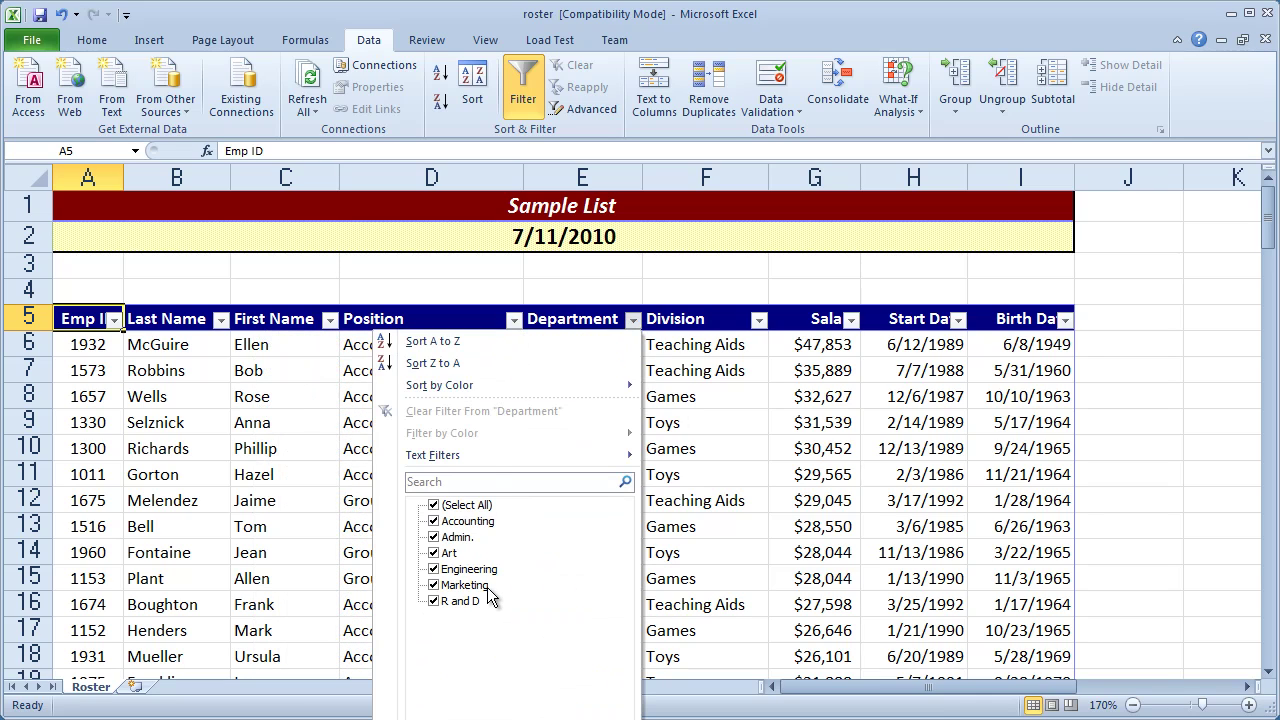
click(435, 506)
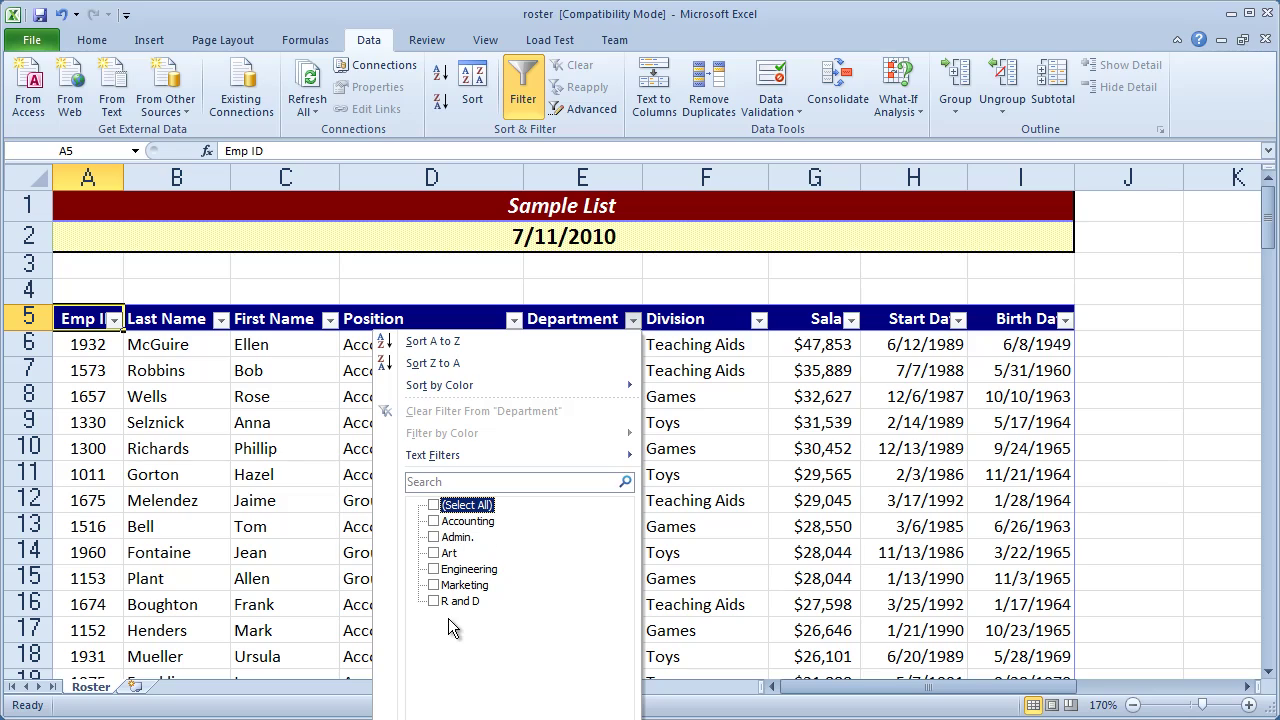
click(435, 553)
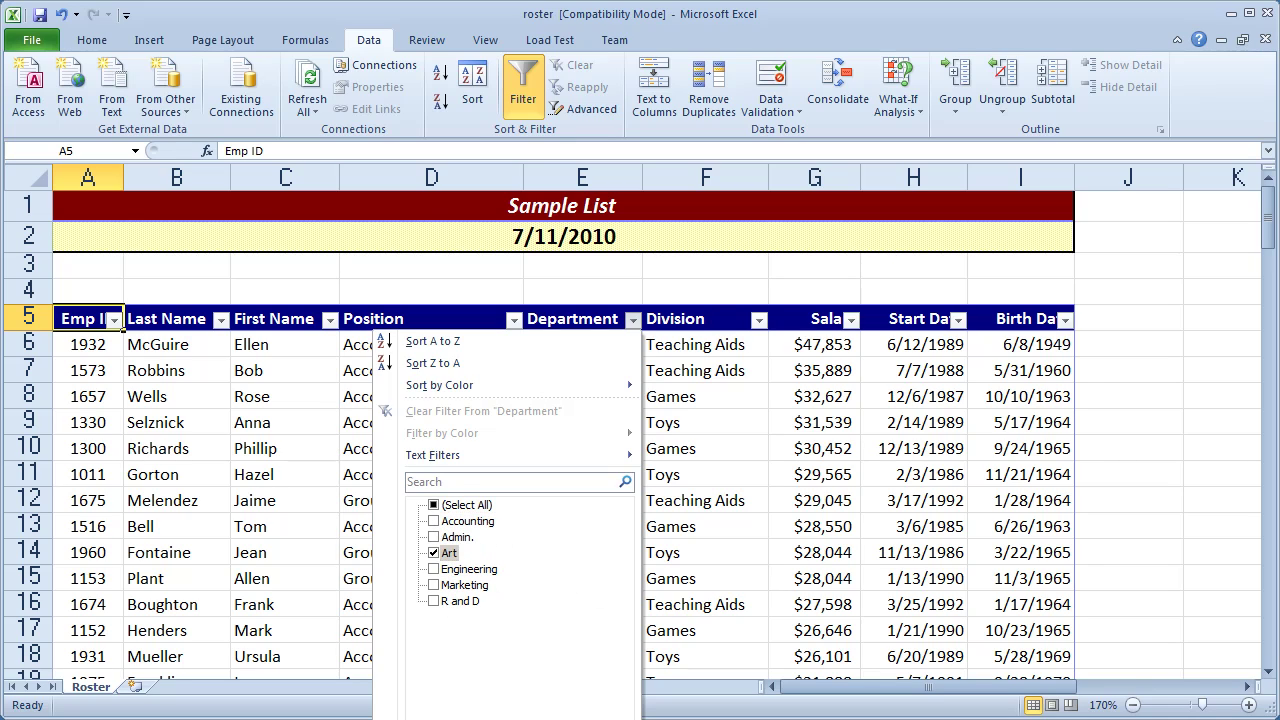
key(Return)
click(646, 570)
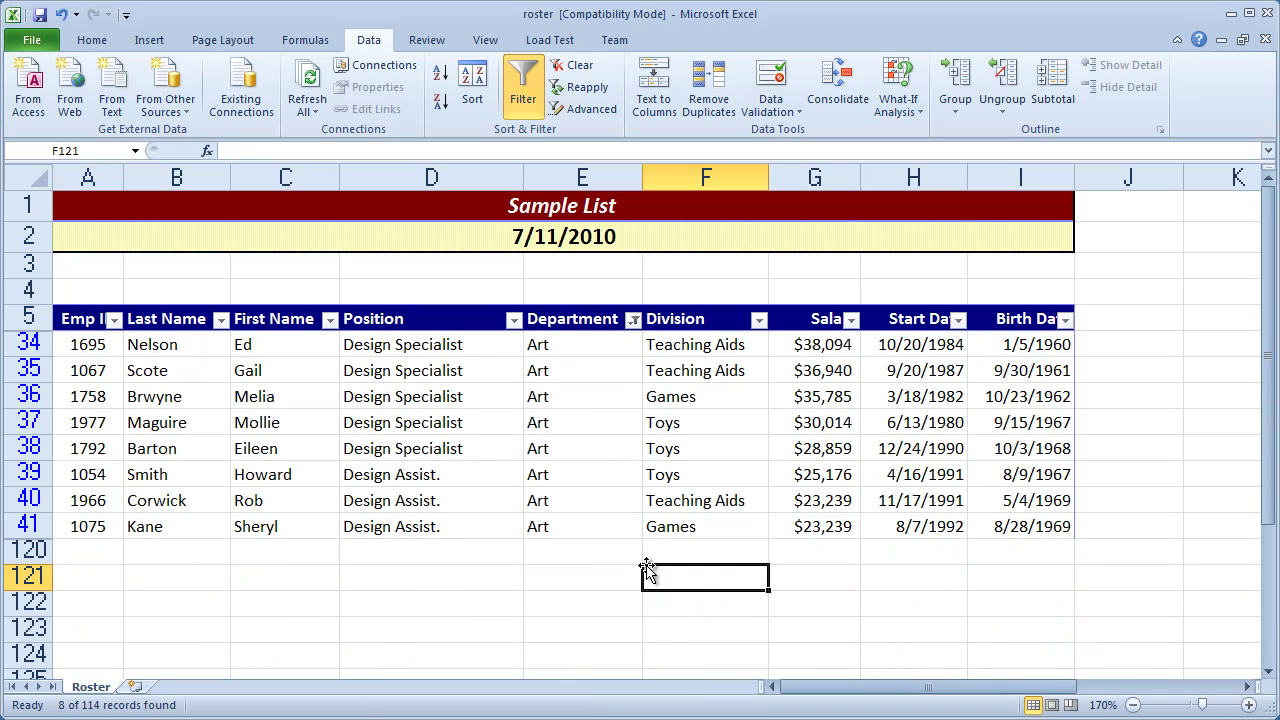
click(115, 350)
drag(540, 346, 586, 537)
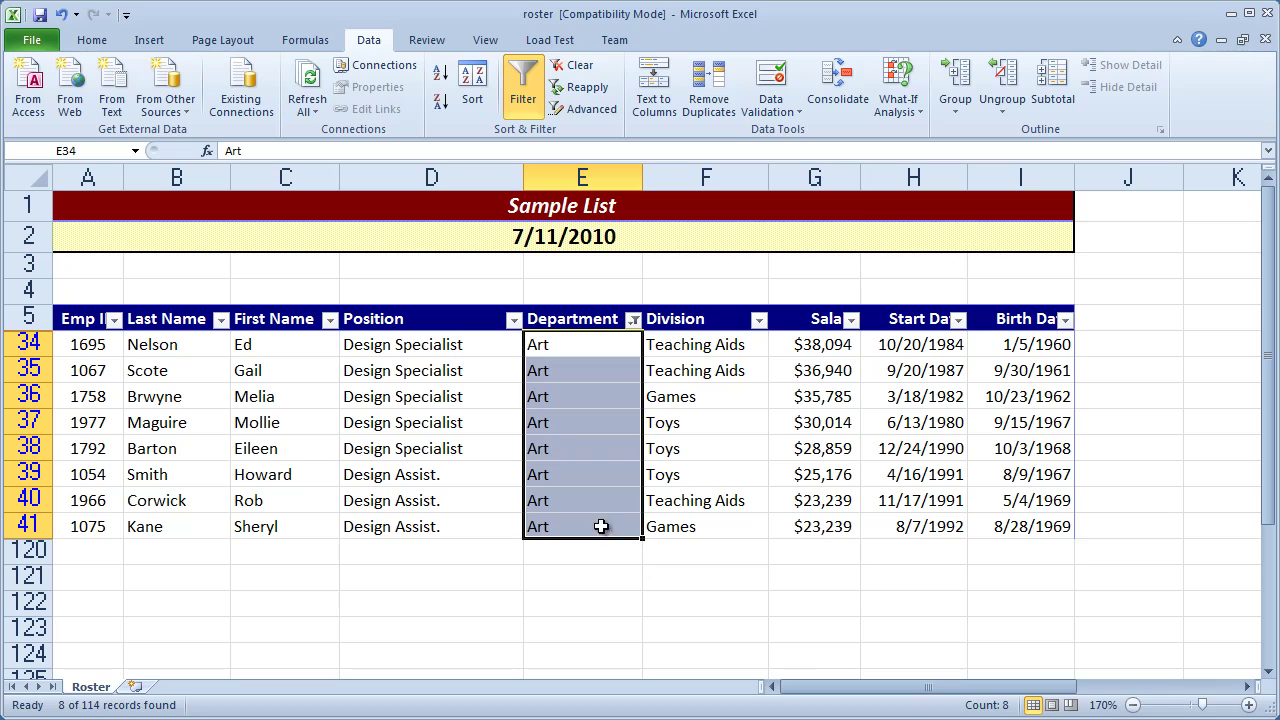
click(350, 412)
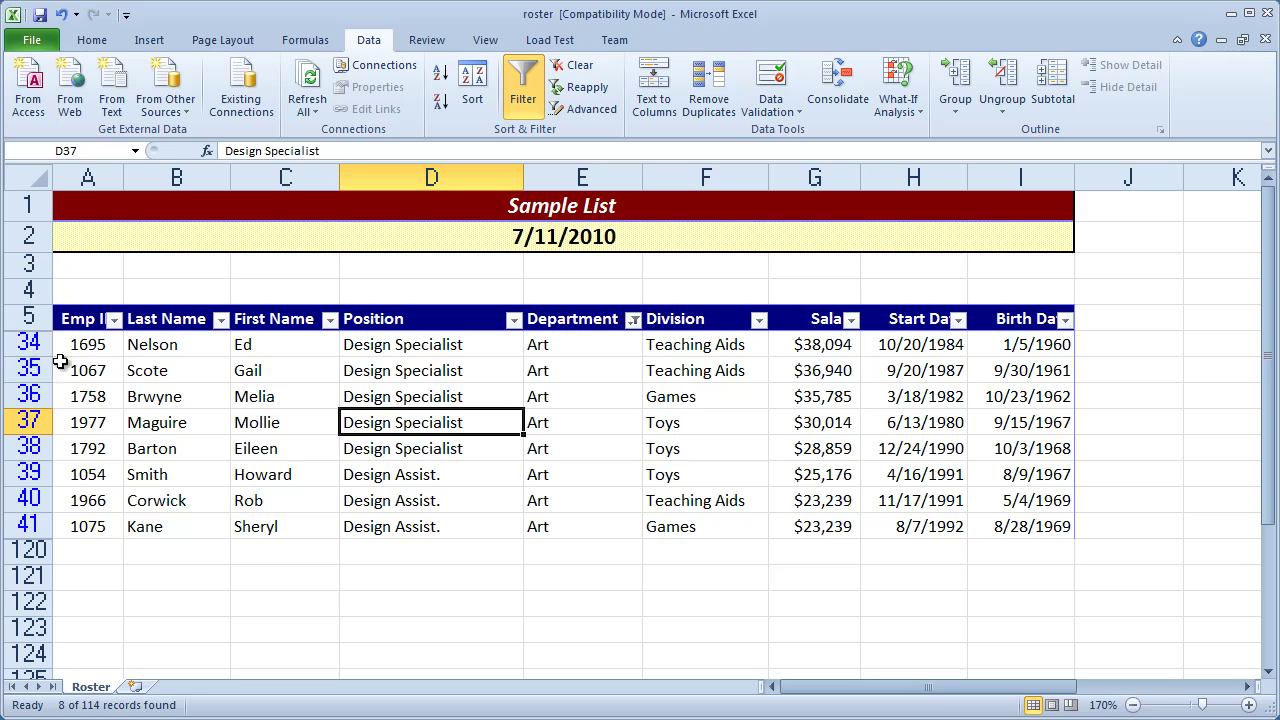
click(152, 388)
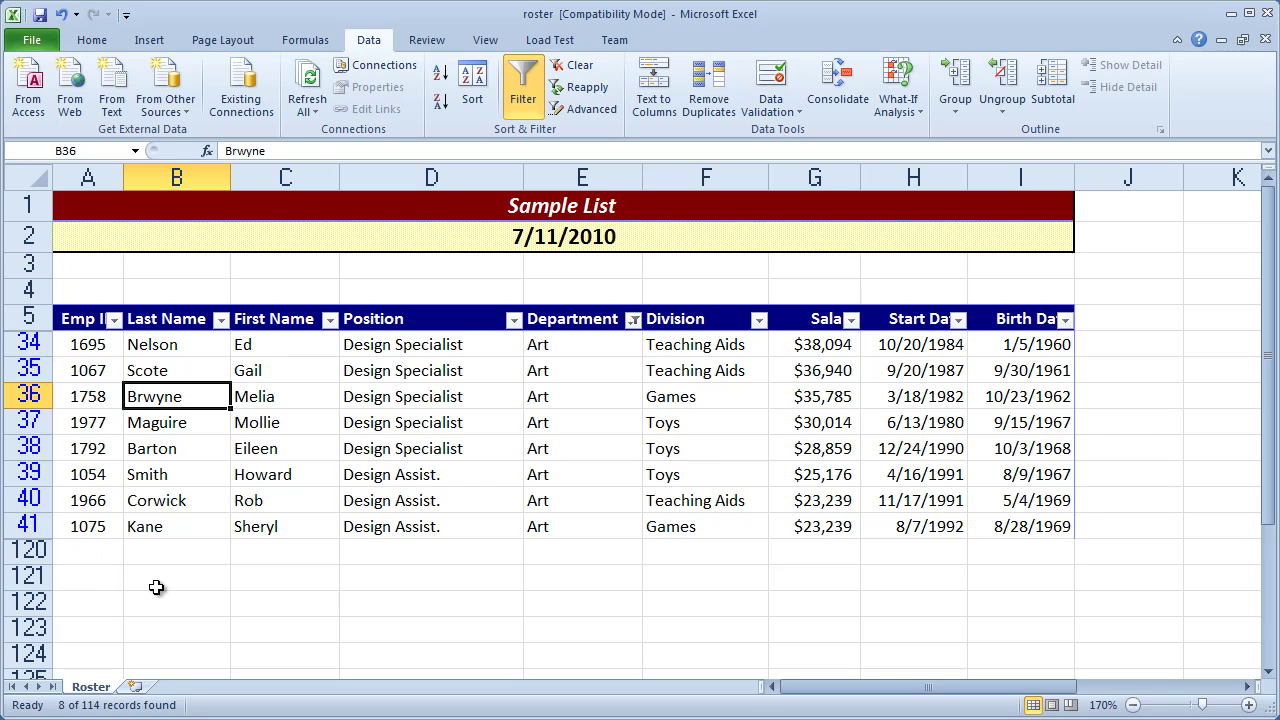
click(416, 450)
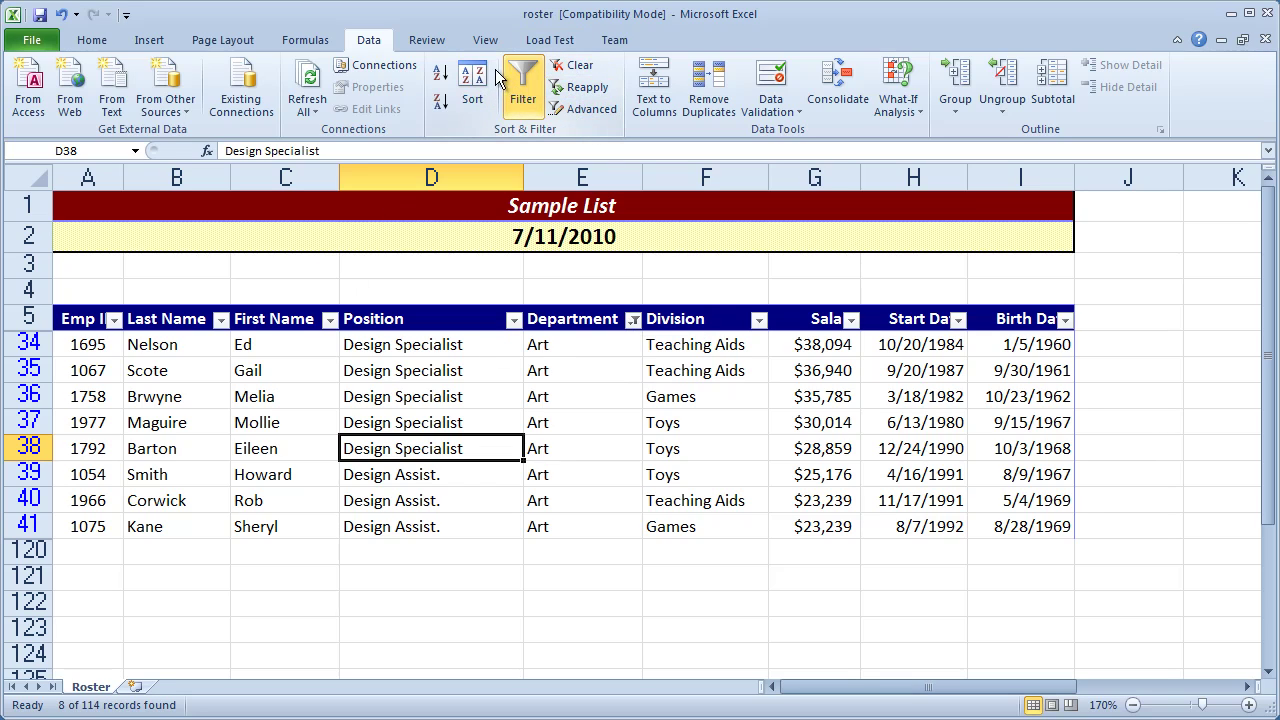
Step: Clear the Art department filter, then switch AutoFilter off so all employees show
click(590, 68)
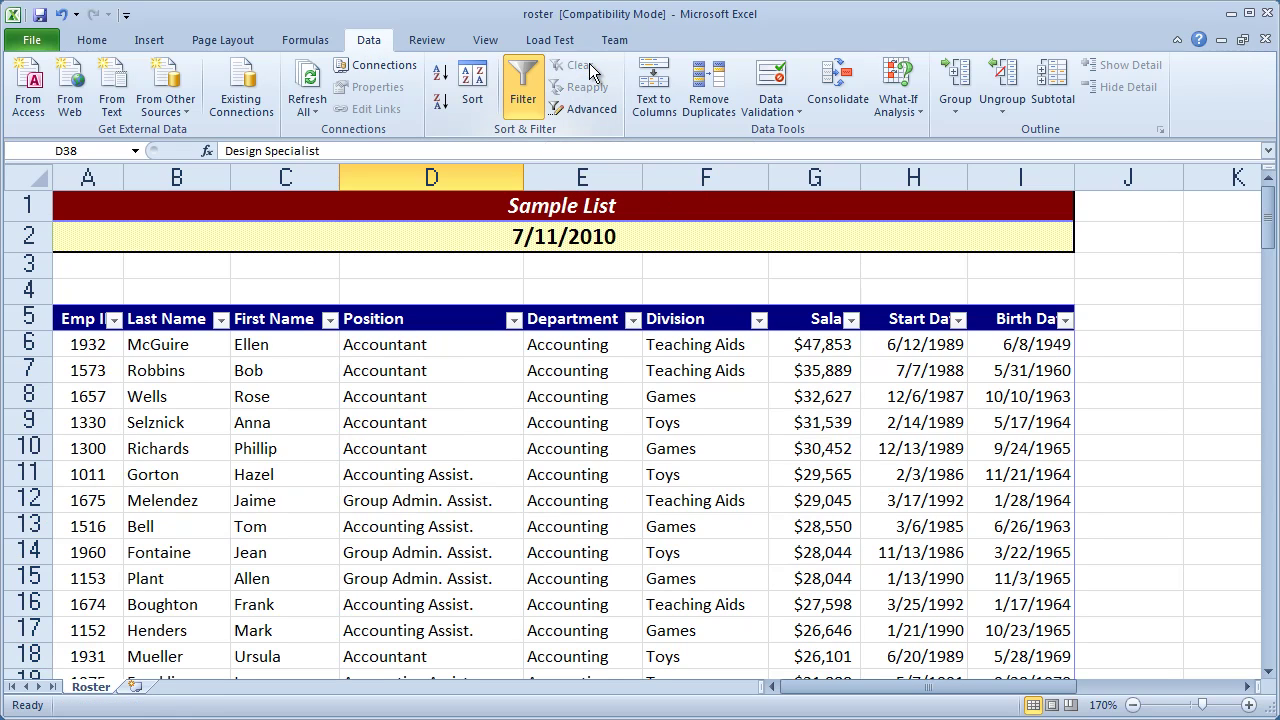
click(563, 419)
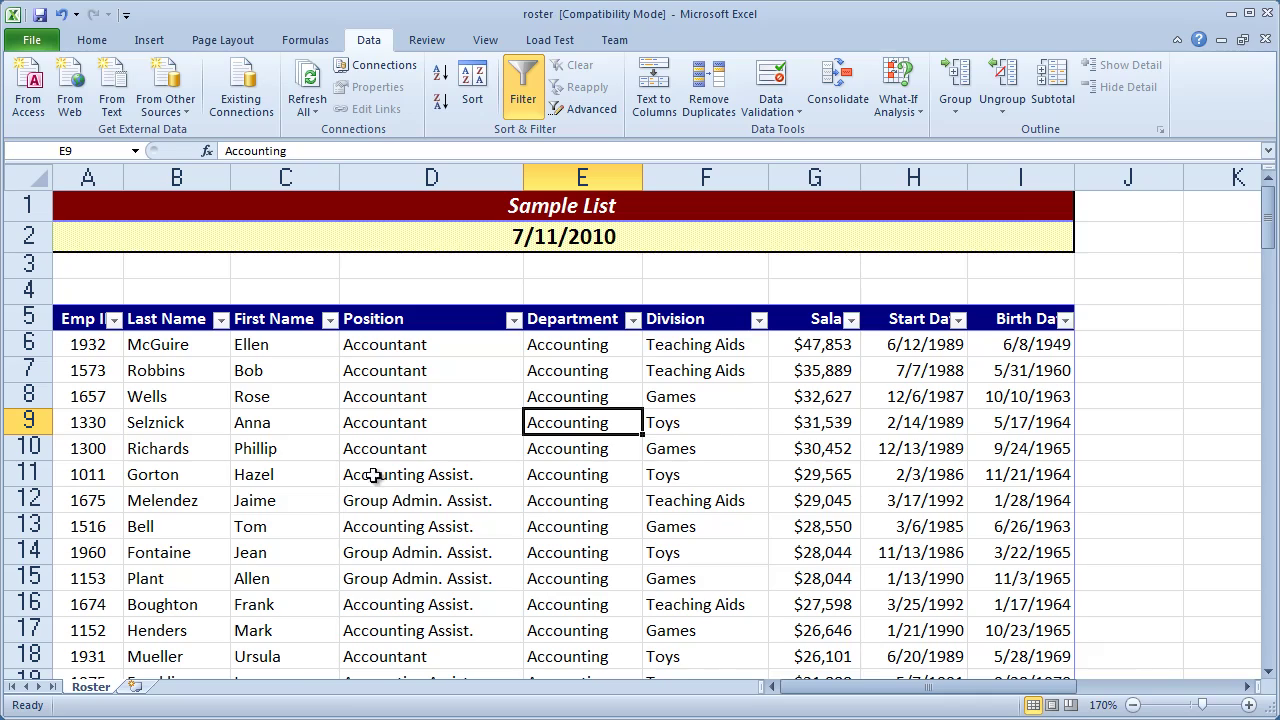
scroll(343, 468, down, 2)
scroll(343, 470, up, 2)
click(523, 100)
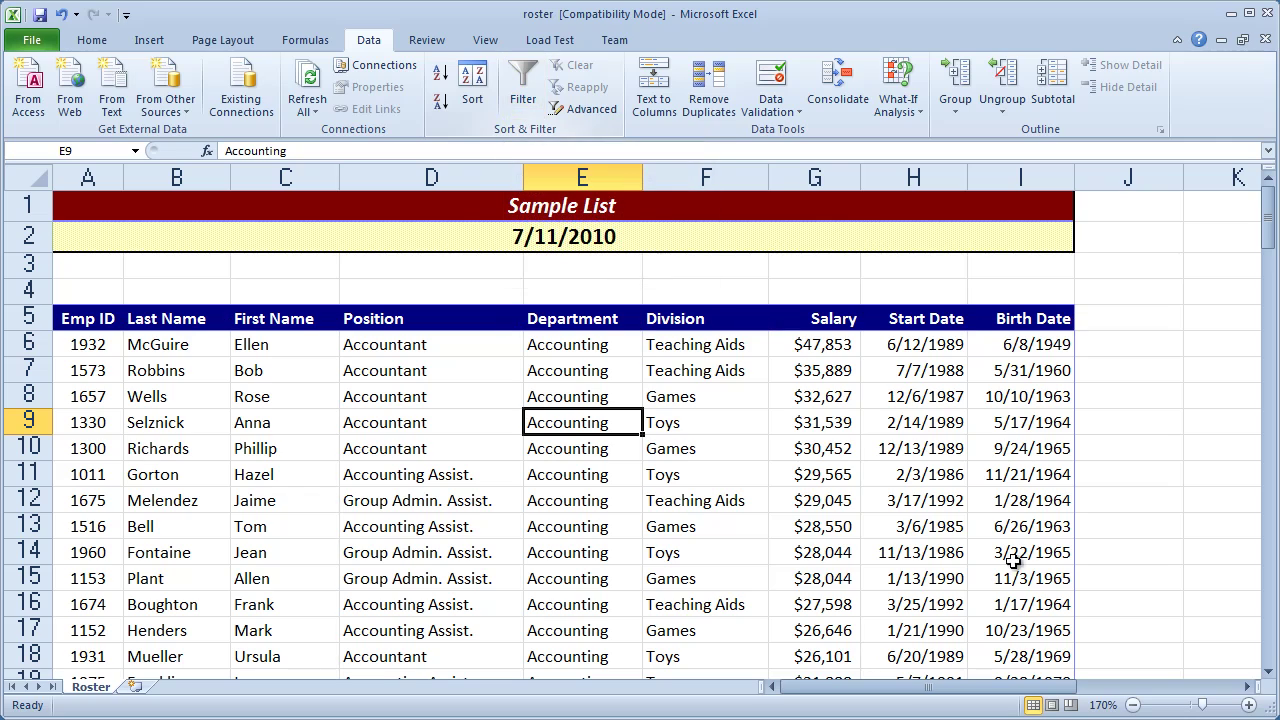
click(872, 510)
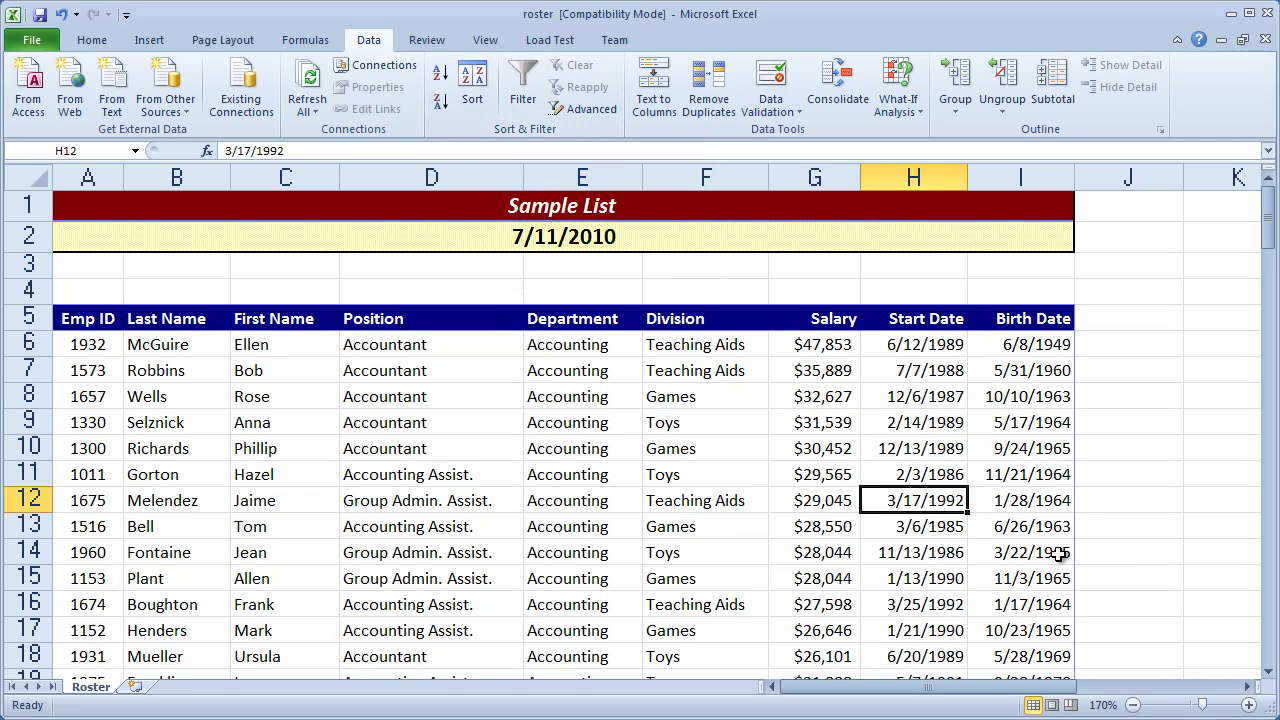
Step: Re-enable Filter and restrict the Division column to Teaching Aids only
click(588, 318)
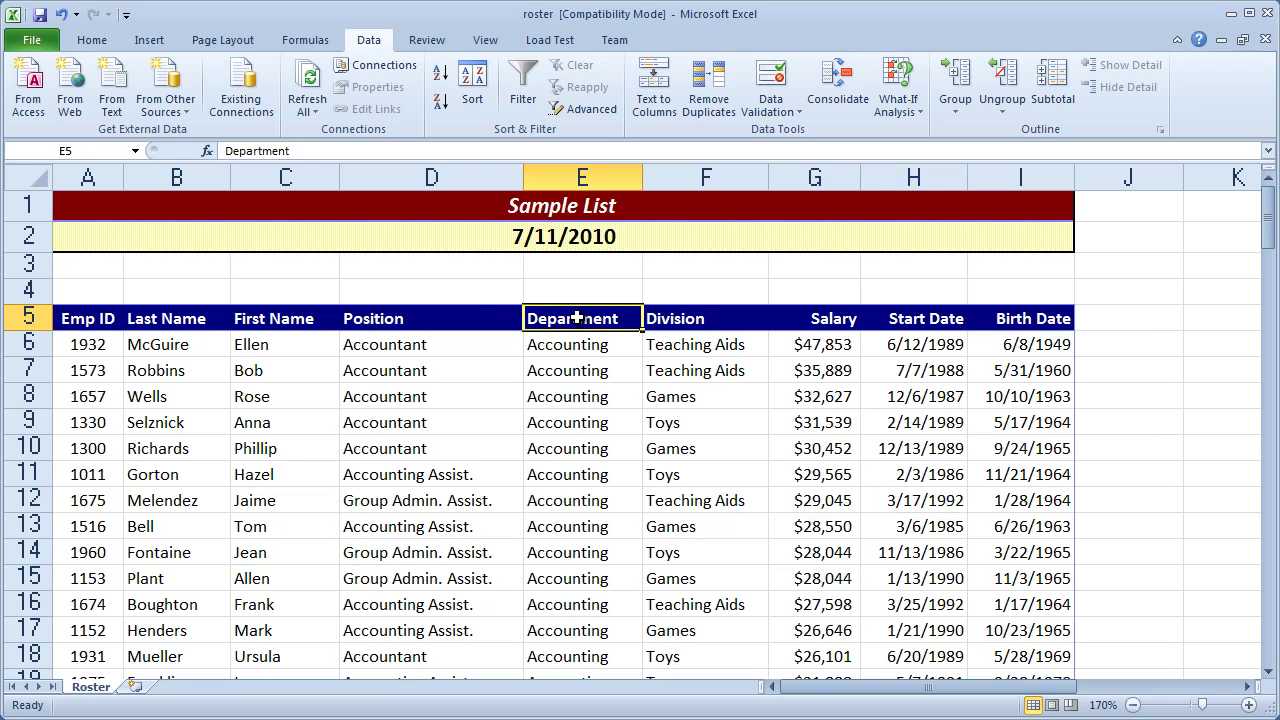
click(516, 97)
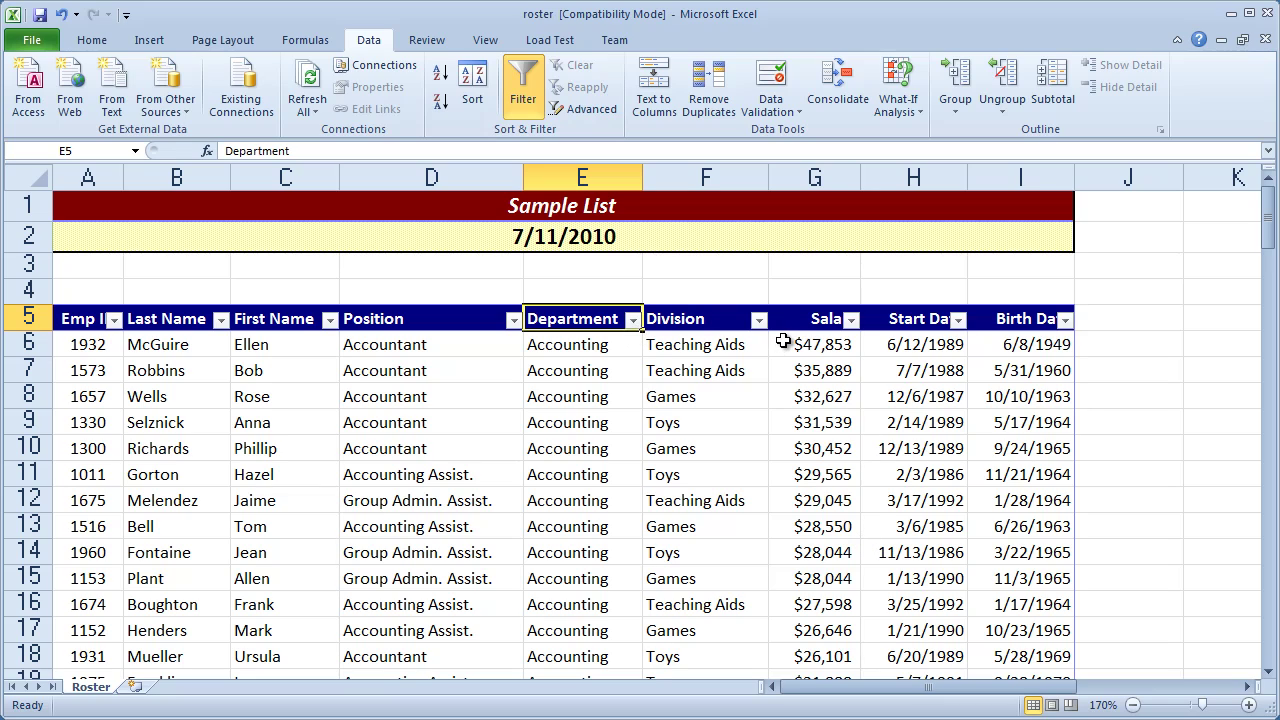
click(759, 320)
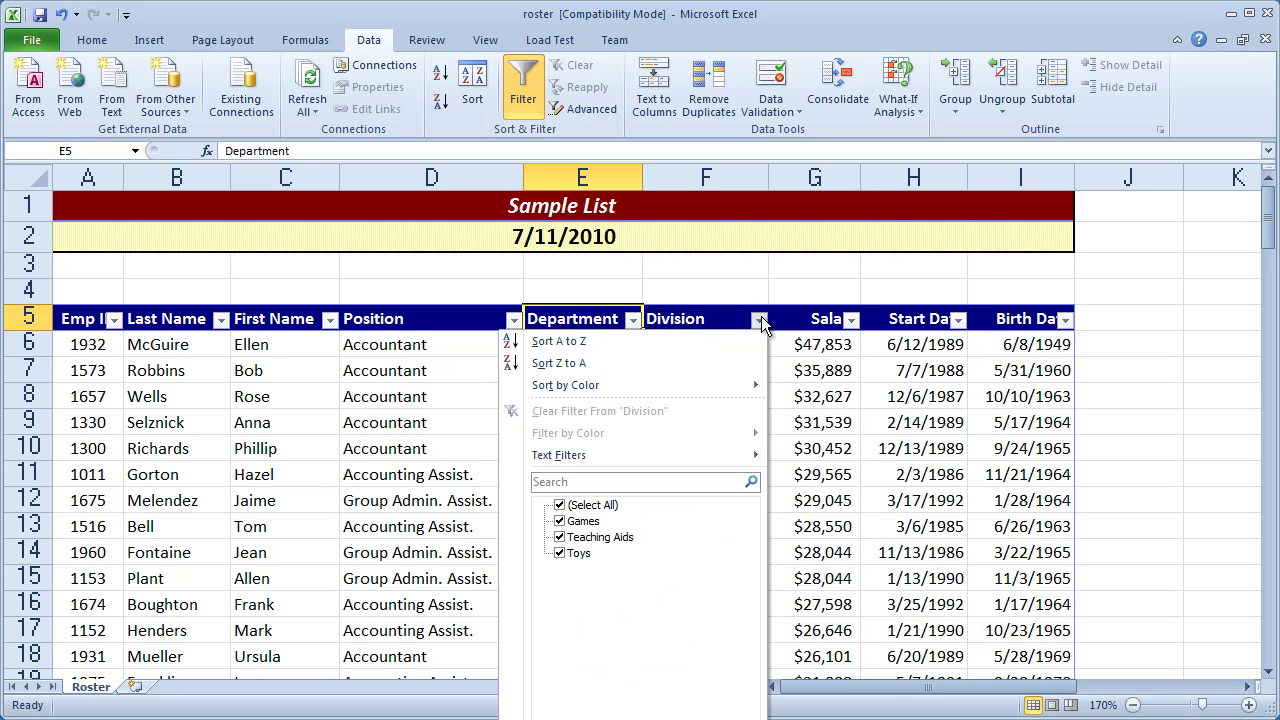
click(558, 507)
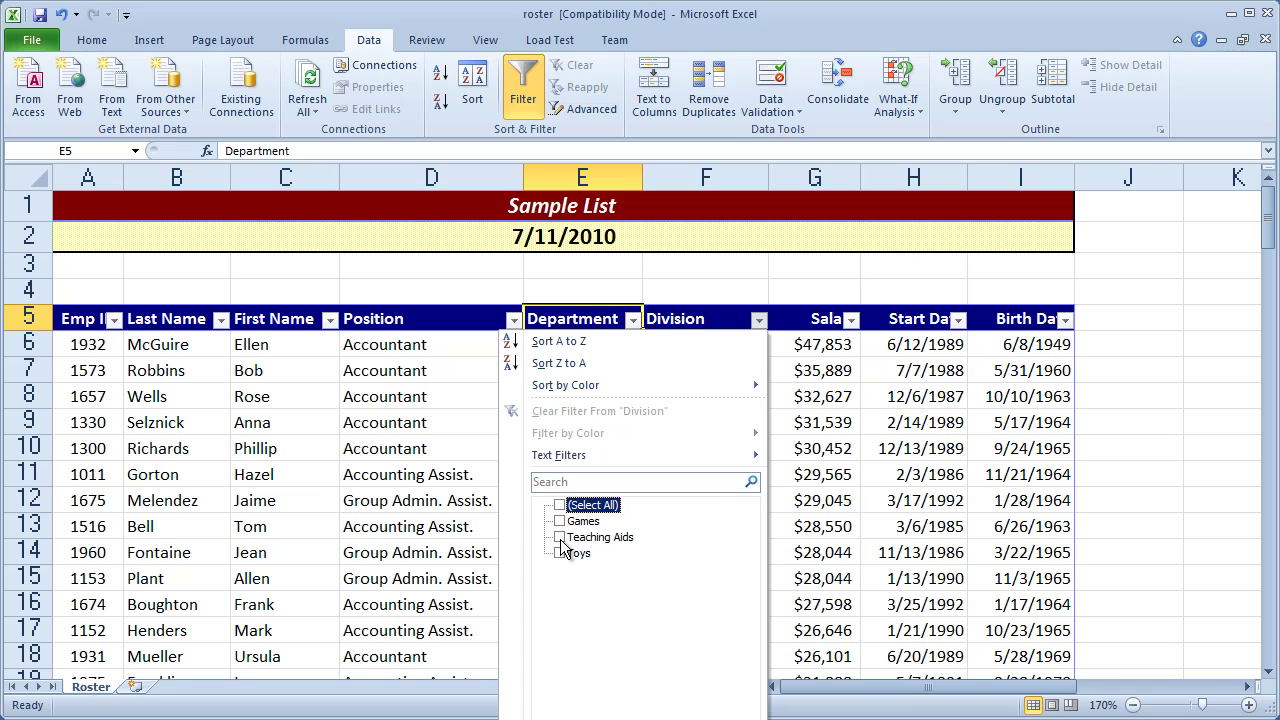
click(560, 537)
key(Return)
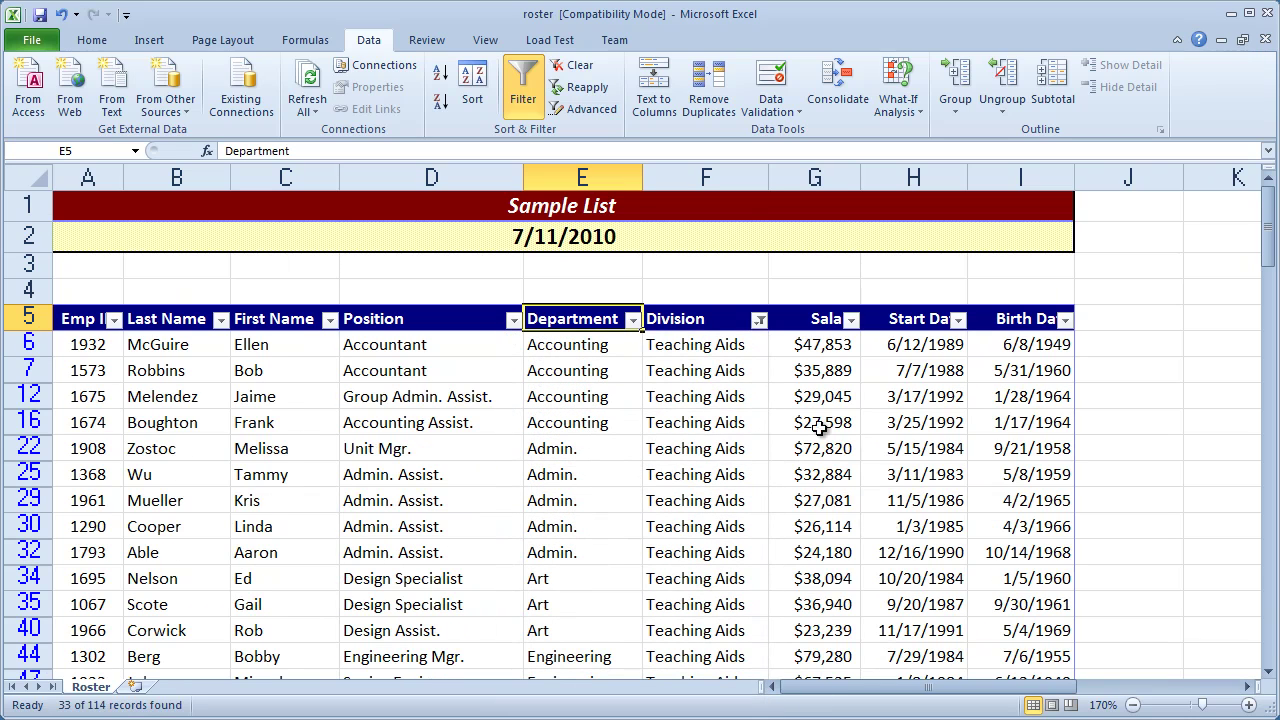
Step: Browse the 33 filtered Teaching Aids records
click(716, 424)
scroll(706, 441, down, 3)
scroll(706, 441, down, 4)
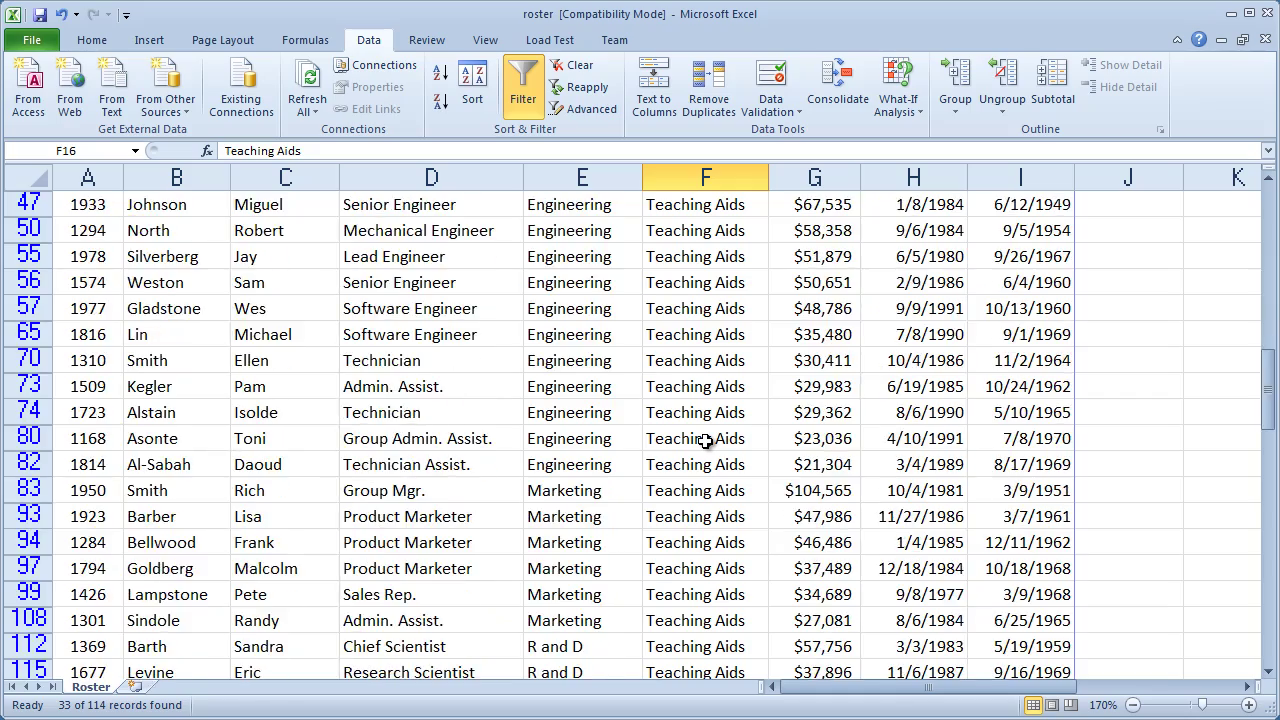
scroll(706, 441, up, 5)
scroll(706, 441, up, 1)
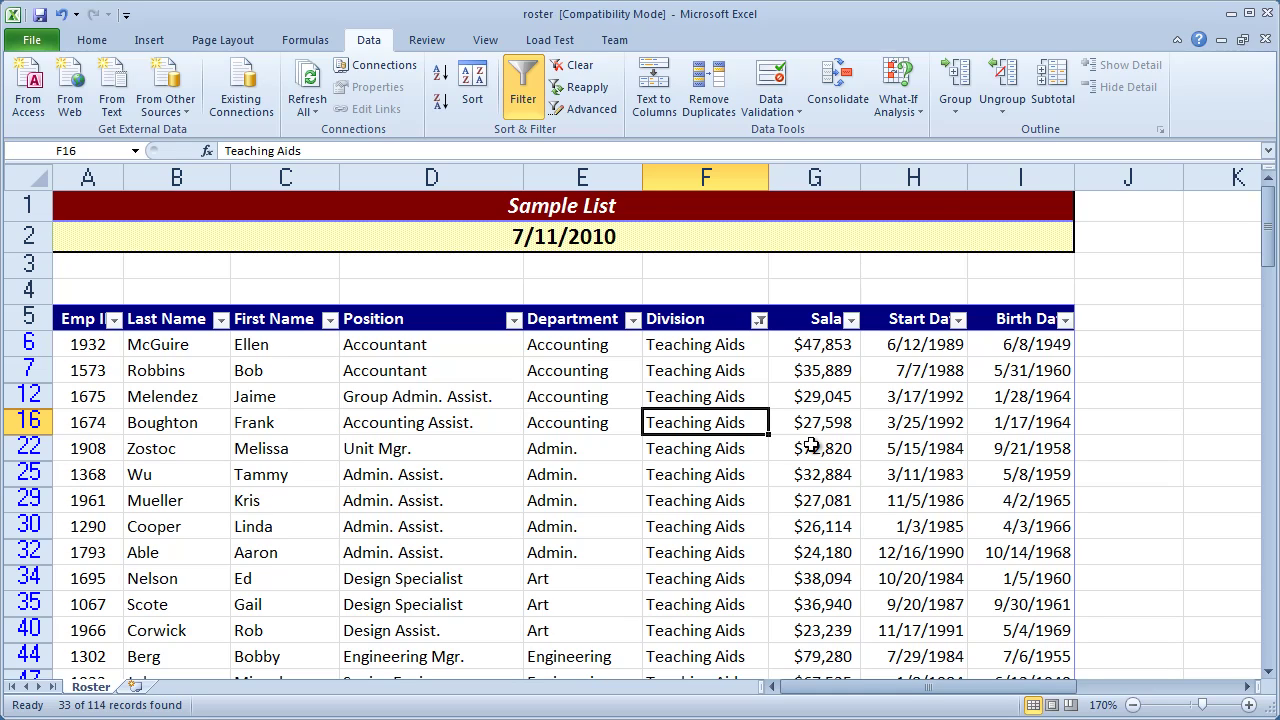
Step: Add a Position filter for Accountant, leaving 2 Teaching Aids records
click(695, 315)
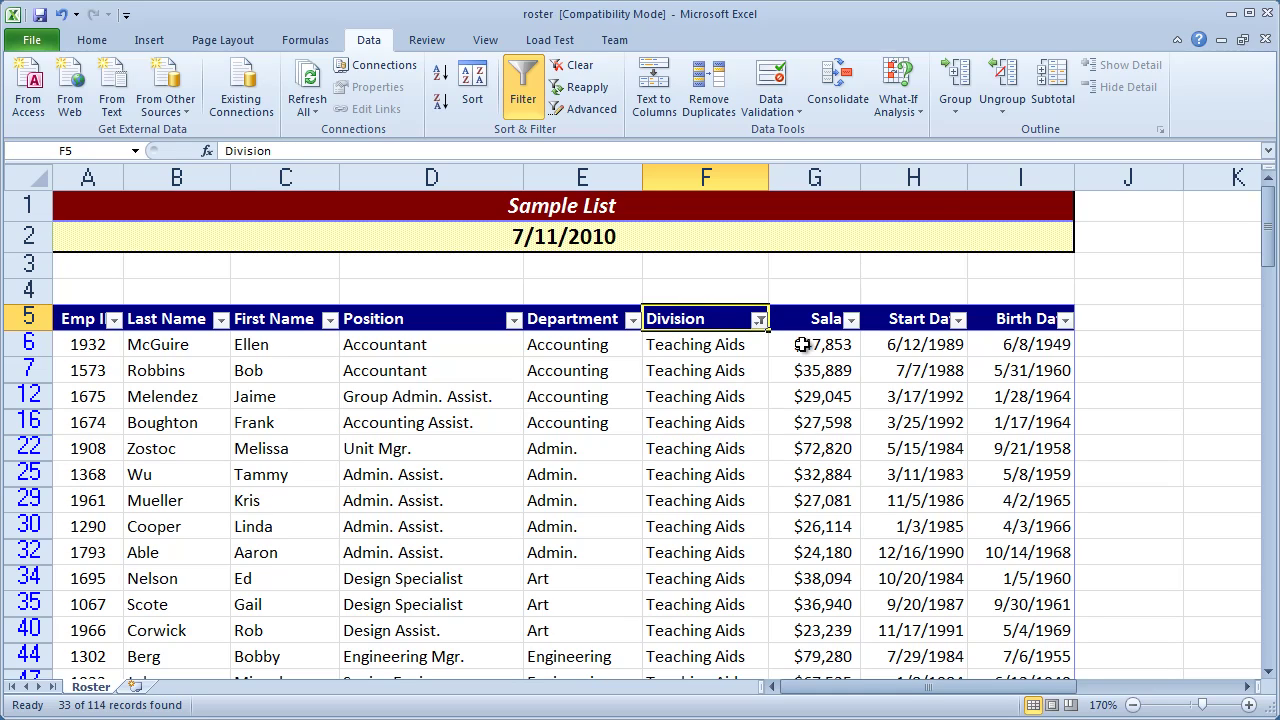
click(514, 320)
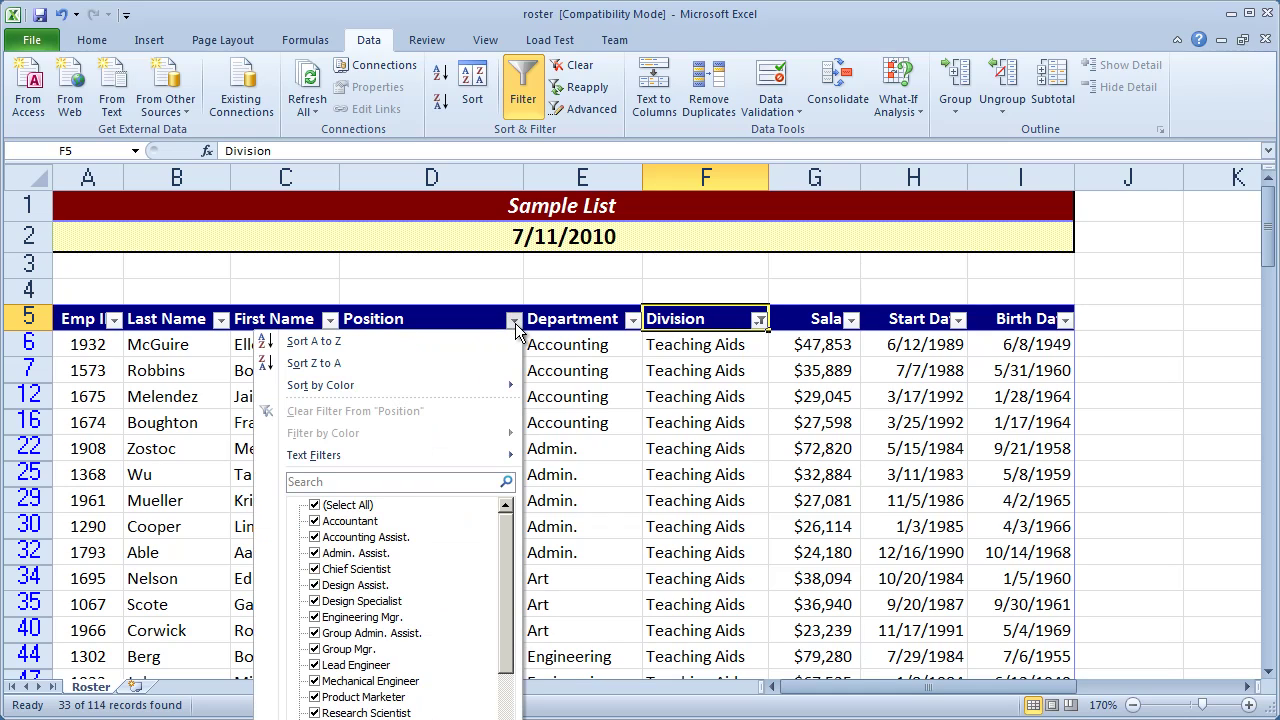
click(317, 506)
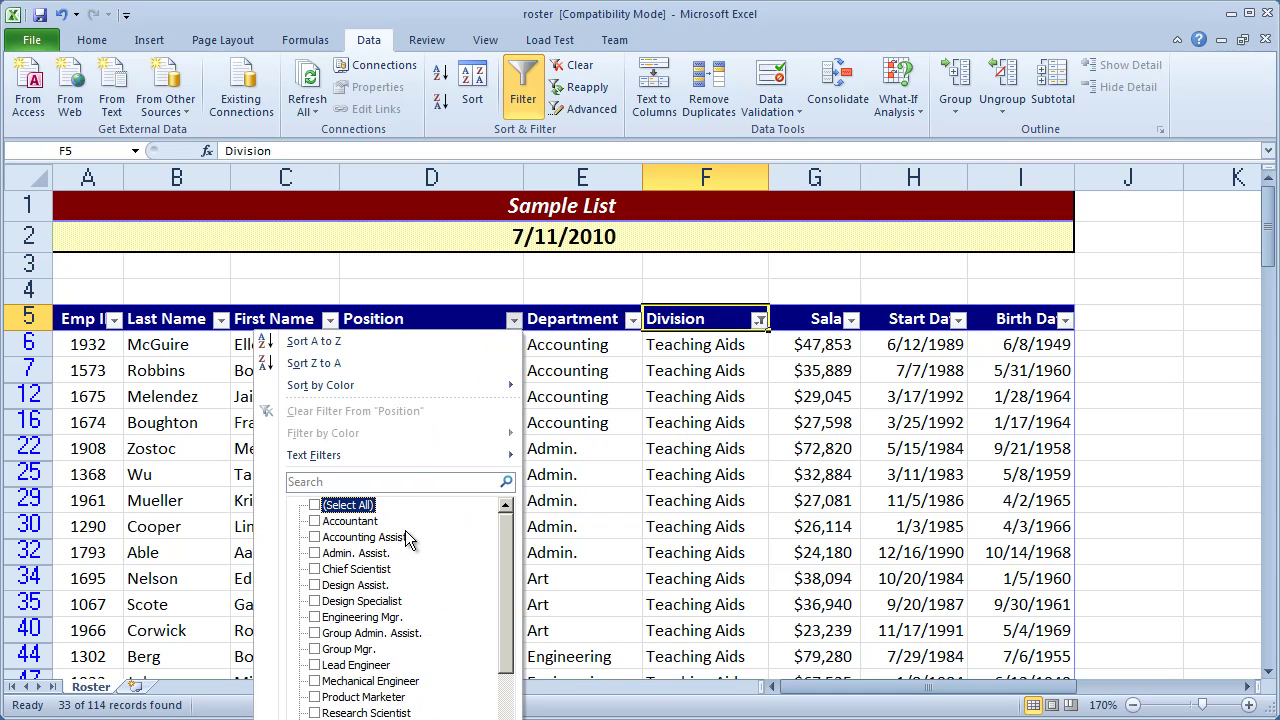
click(317, 521)
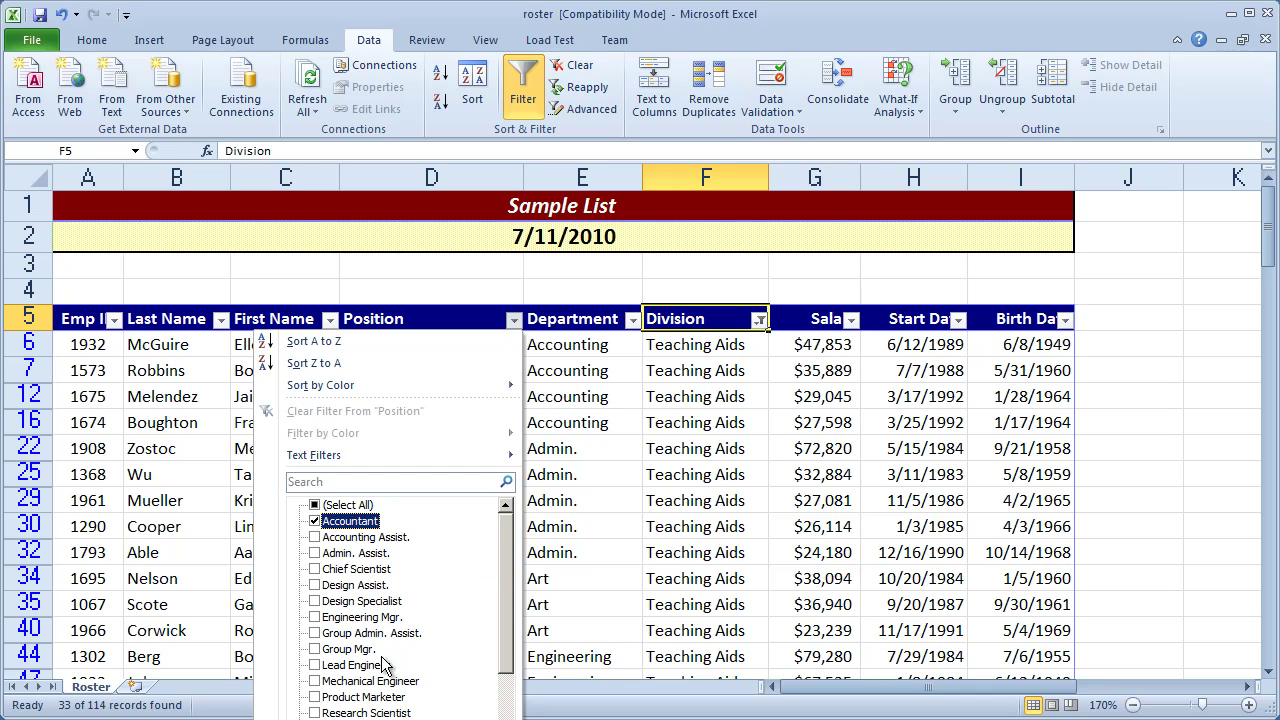
key(Return)
Step: Select the two results' Accountant position and Teaching Aids division cells to check them
click(667, 491)
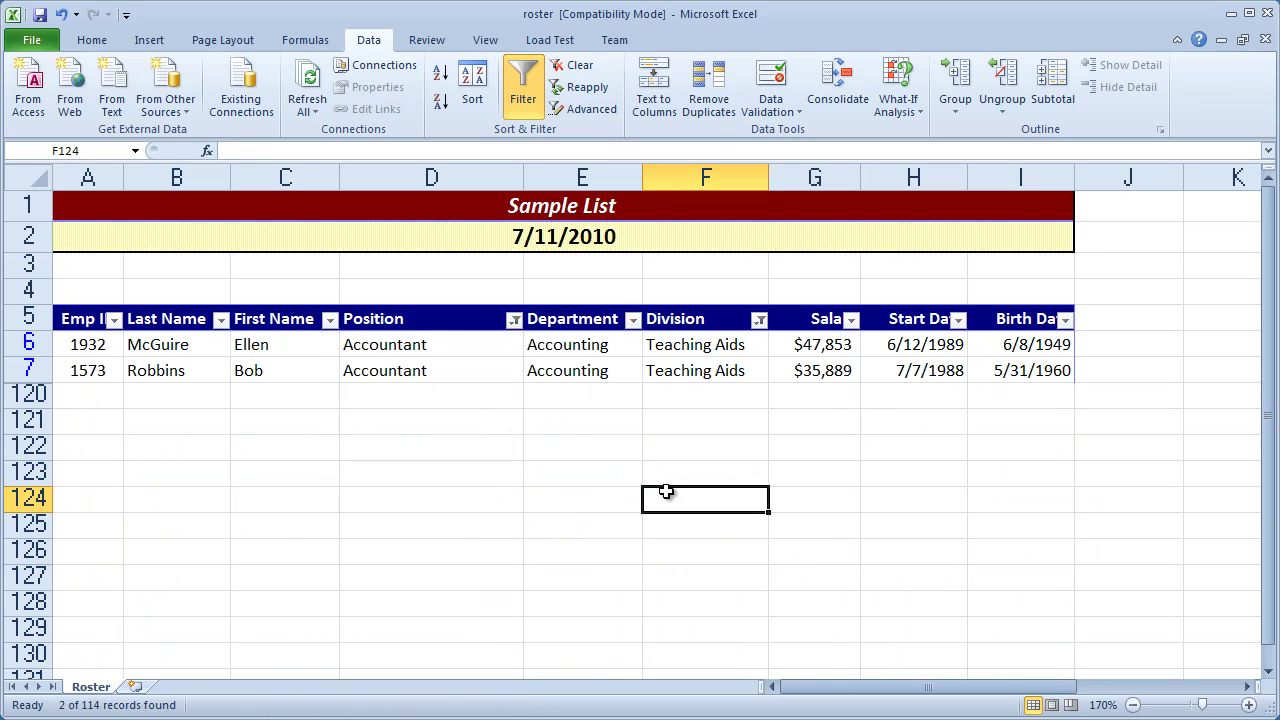
click(576, 346)
drag(432, 356, 429, 371)
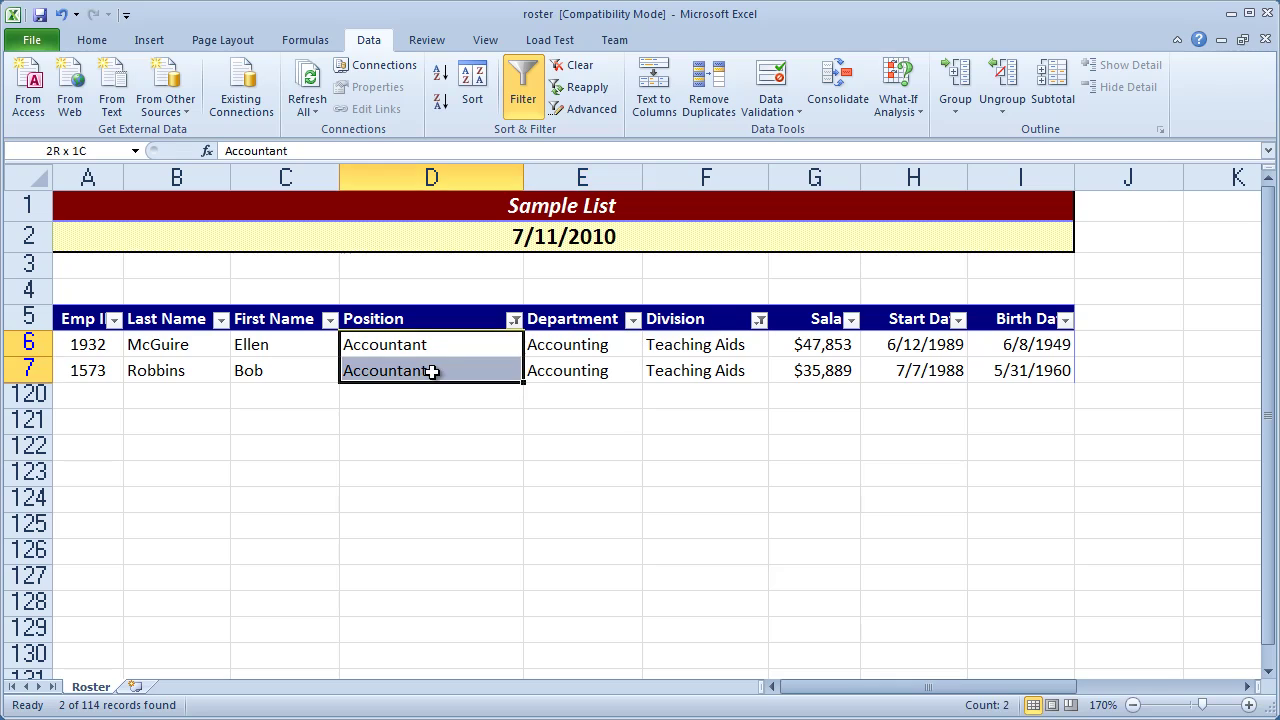
drag(690, 348, 728, 388)
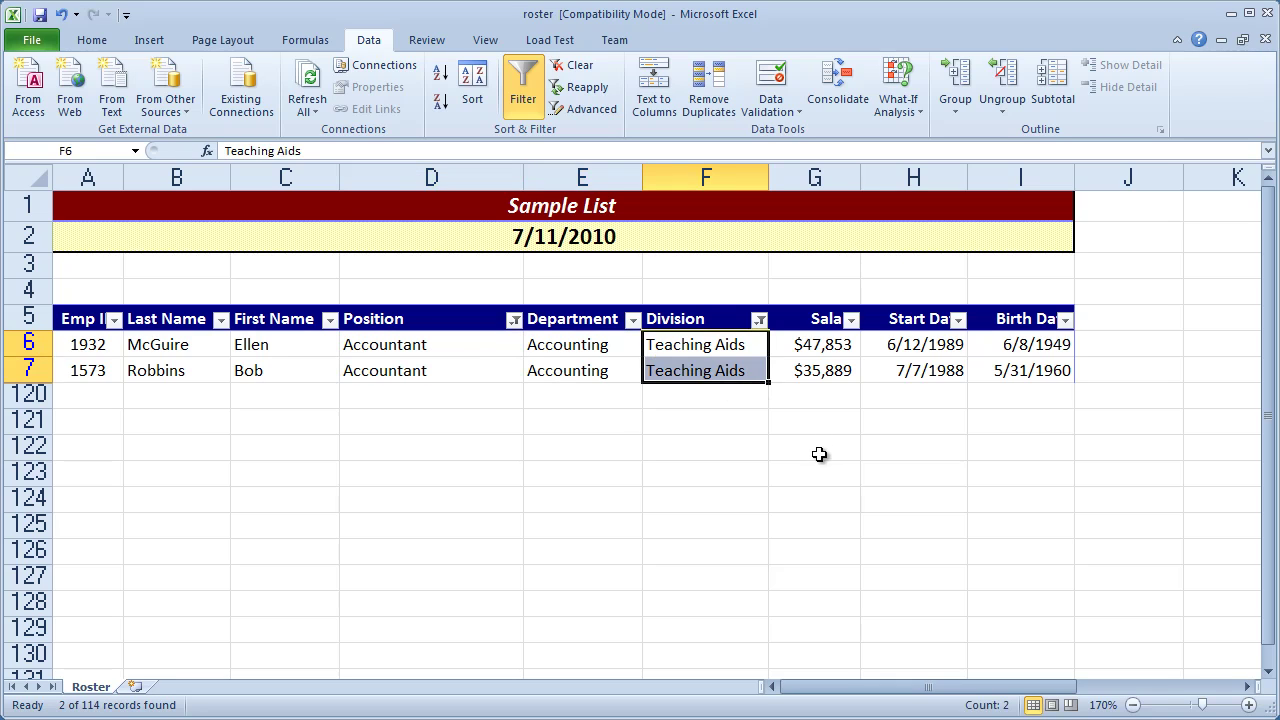
Step: Change the Division filter from Teaching Aids to Games
click(78, 320)
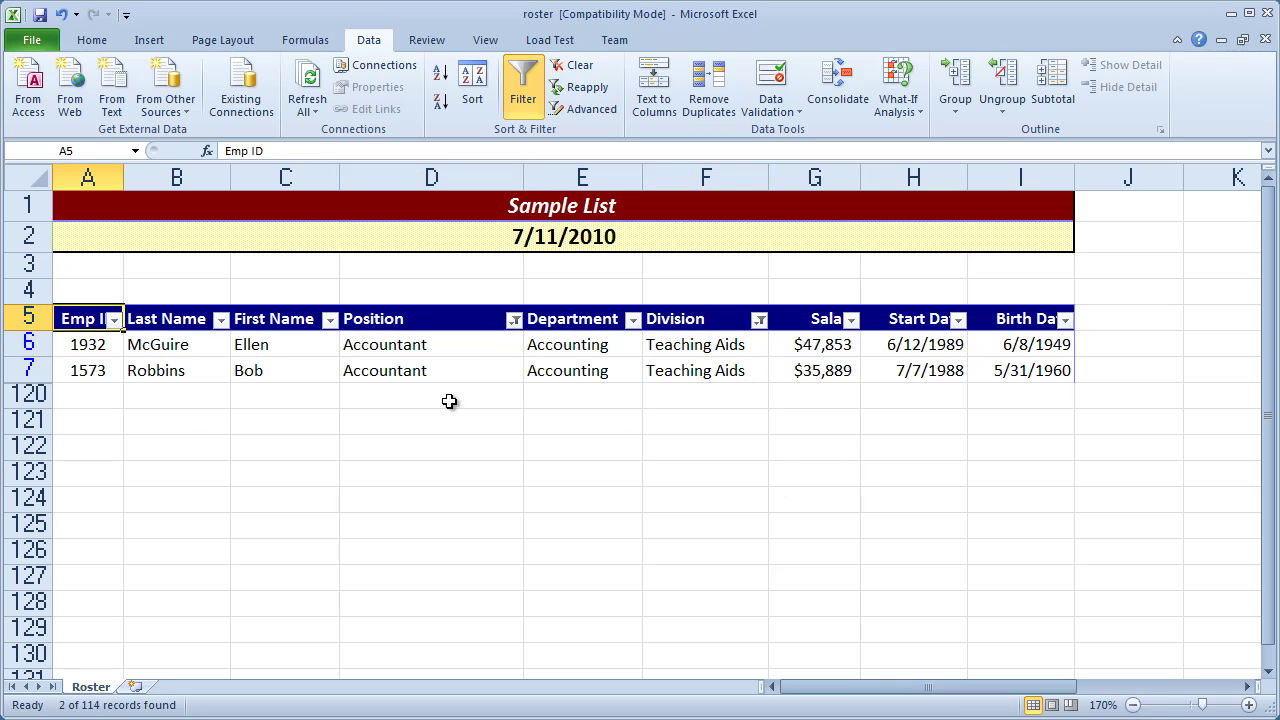
click(760, 320)
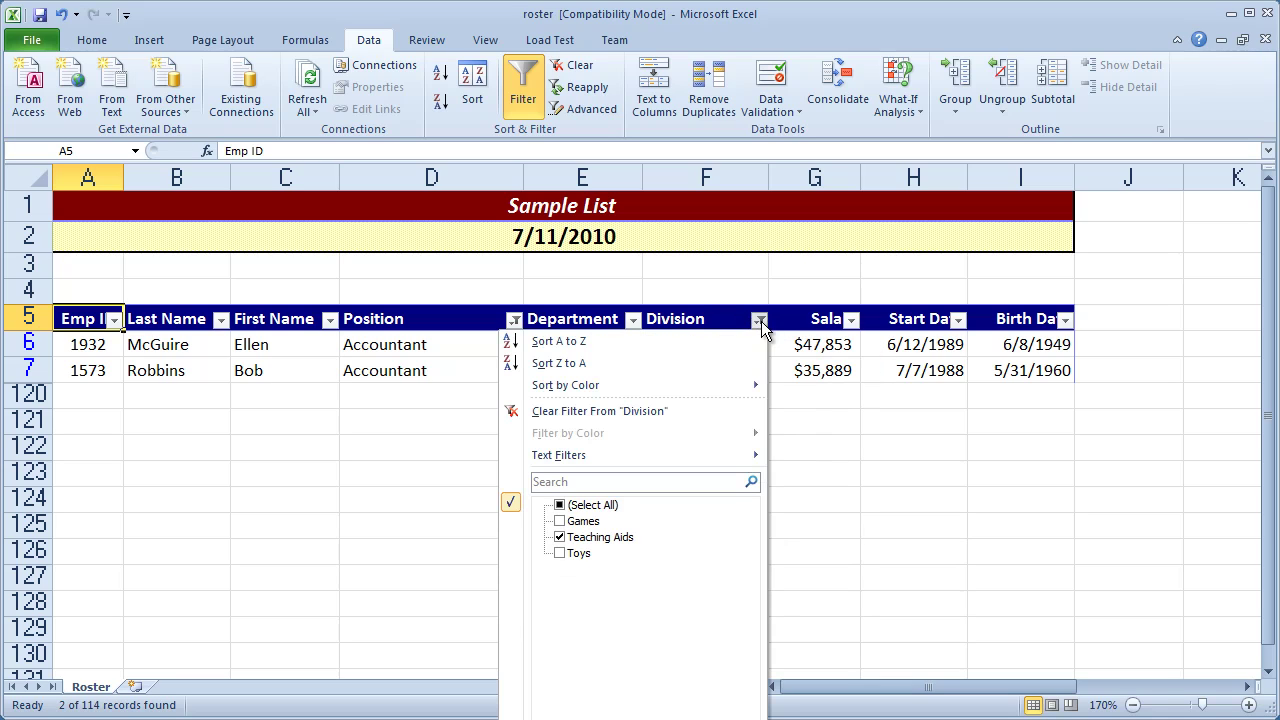
click(560, 538)
click(560, 521)
key(Return)
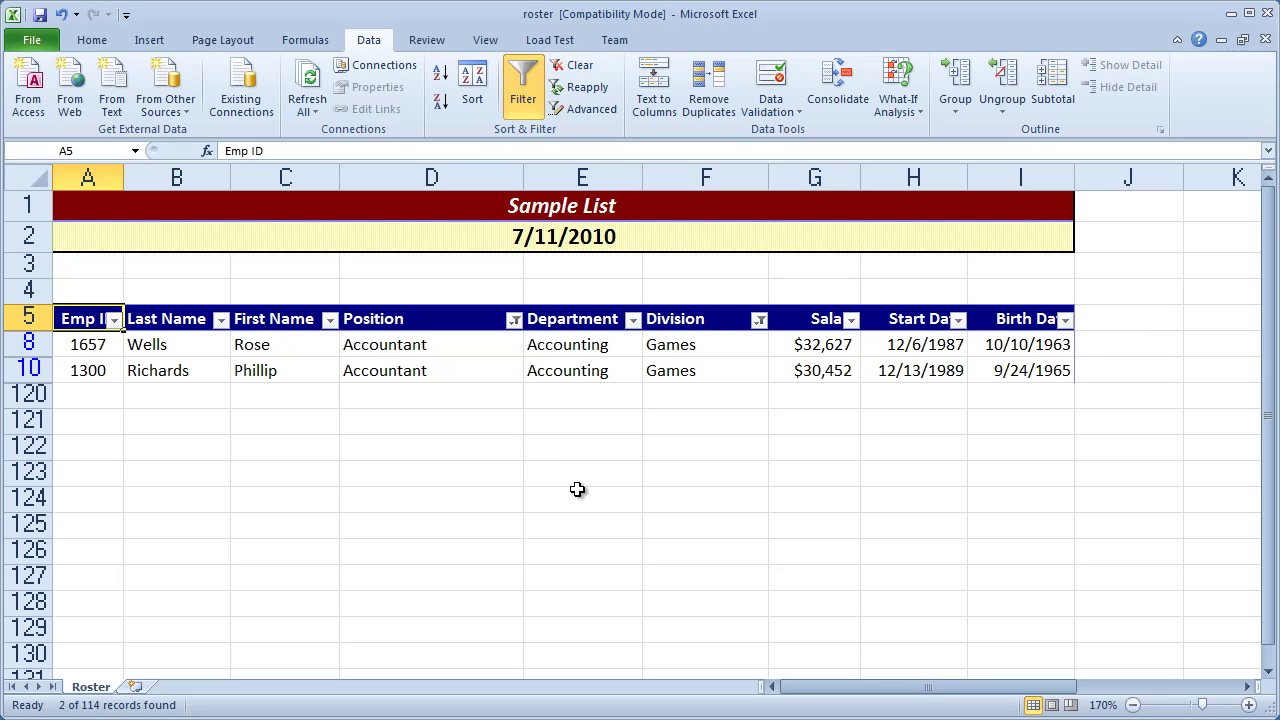
Step: Clear the Division filter so all 6 Accountants across Teaching Aids, Games and Toys show
click(762, 319)
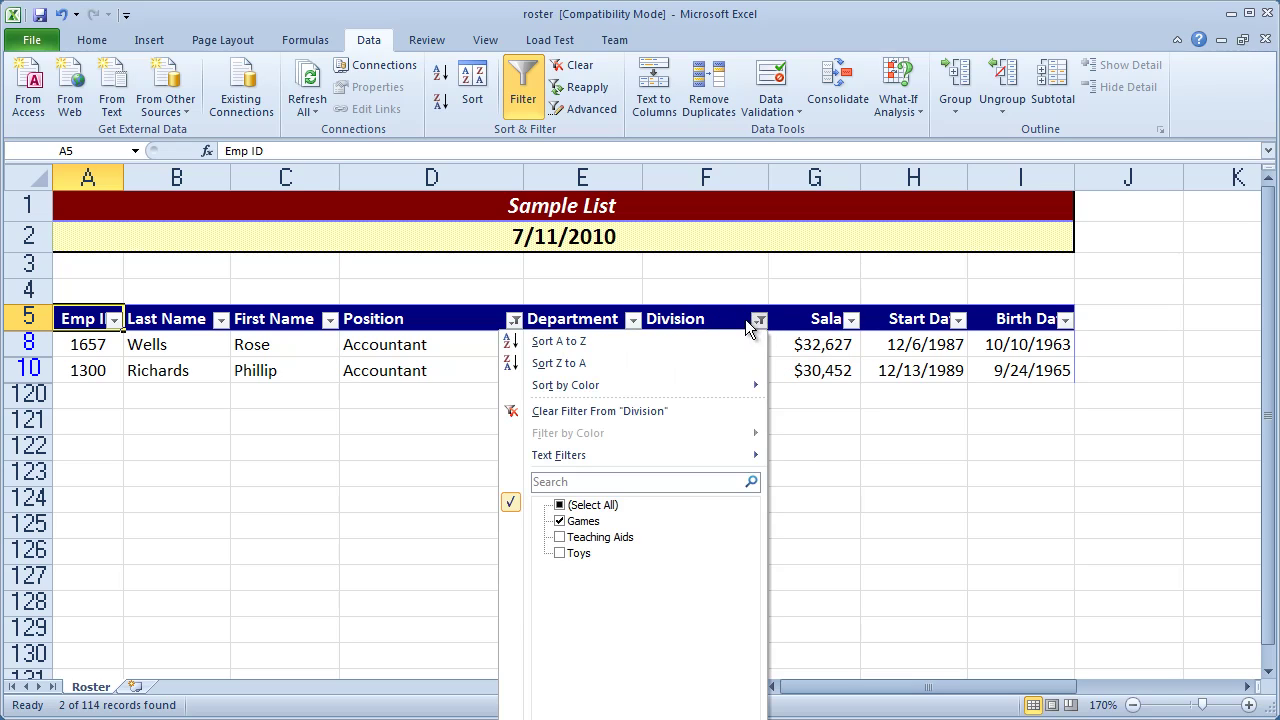
click(560, 505)
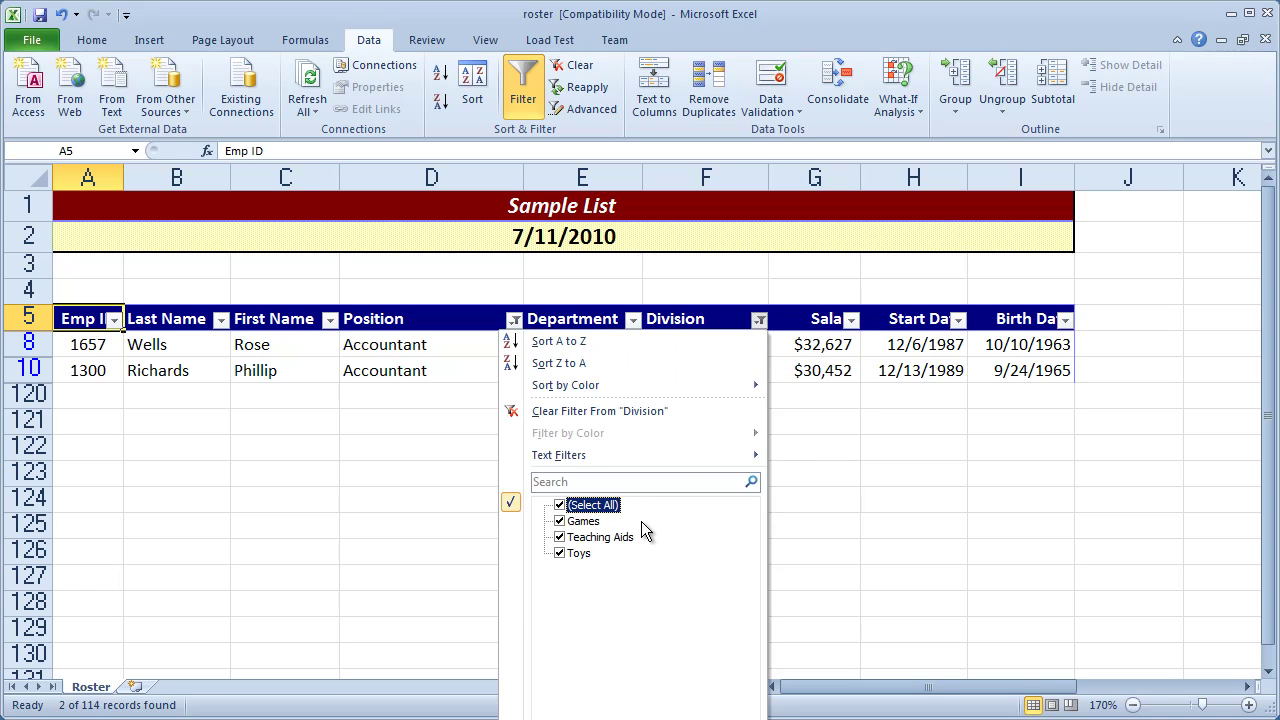
click(584, 411)
click(790, 552)
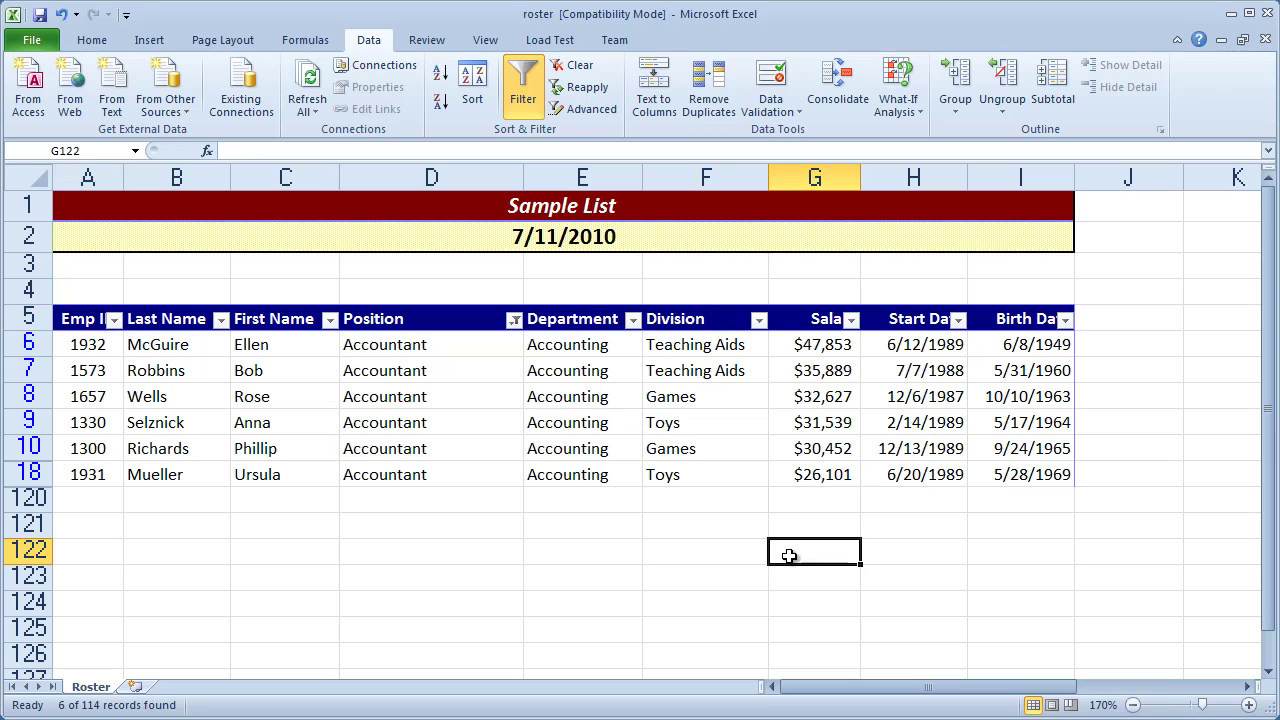
drag(391, 344, 401, 474)
drag(686, 345, 740, 482)
click(447, 420)
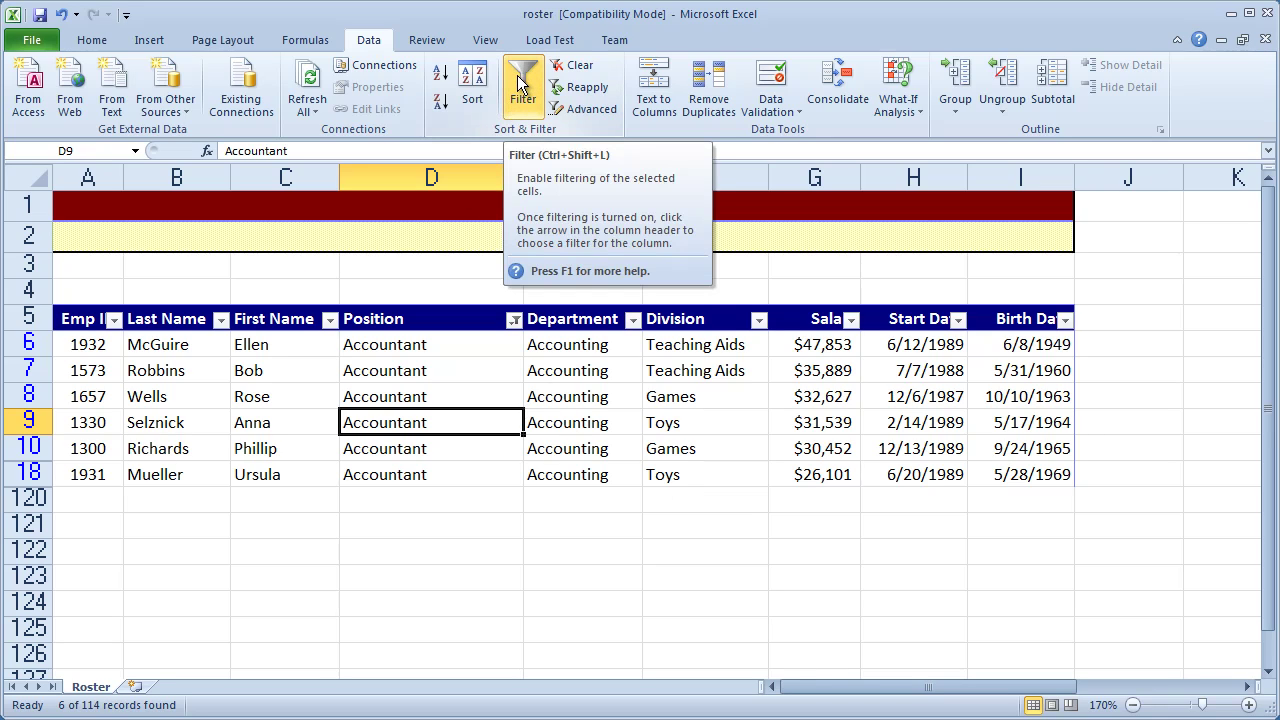
click(486, 520)
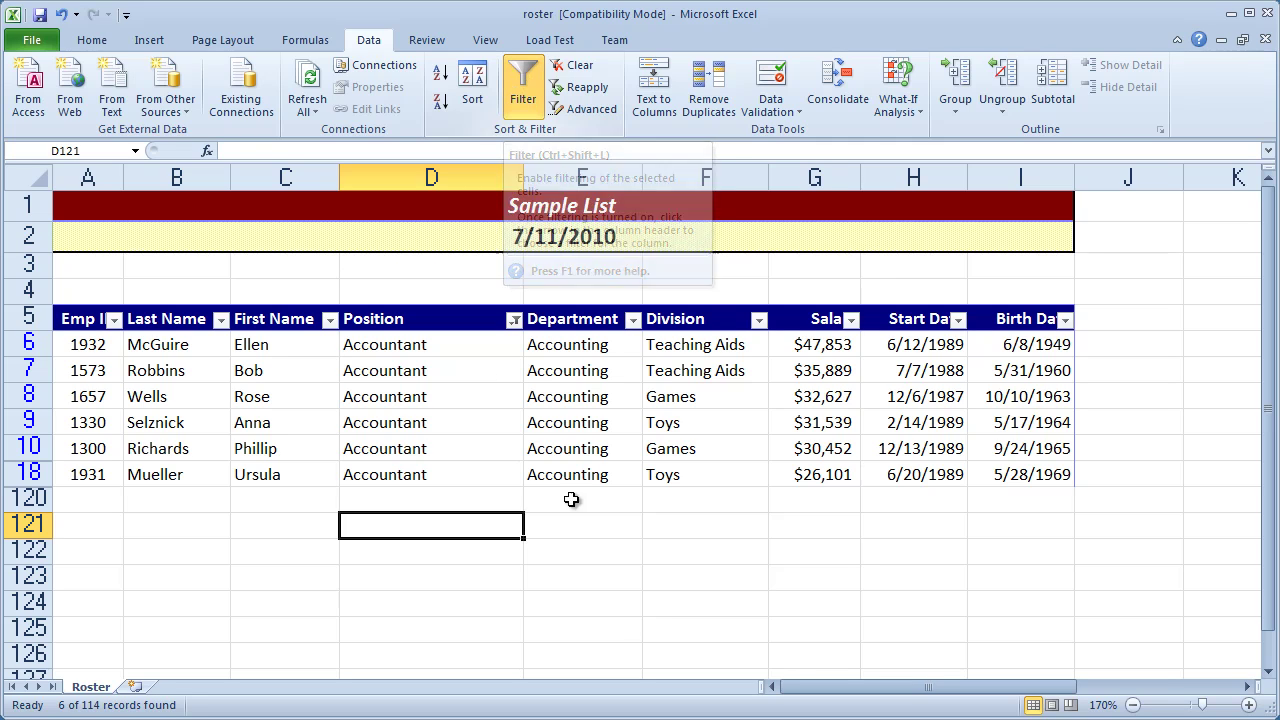
Step: Switch AutoFilter off and look over the complete unfiltered employee roster
click(585, 396)
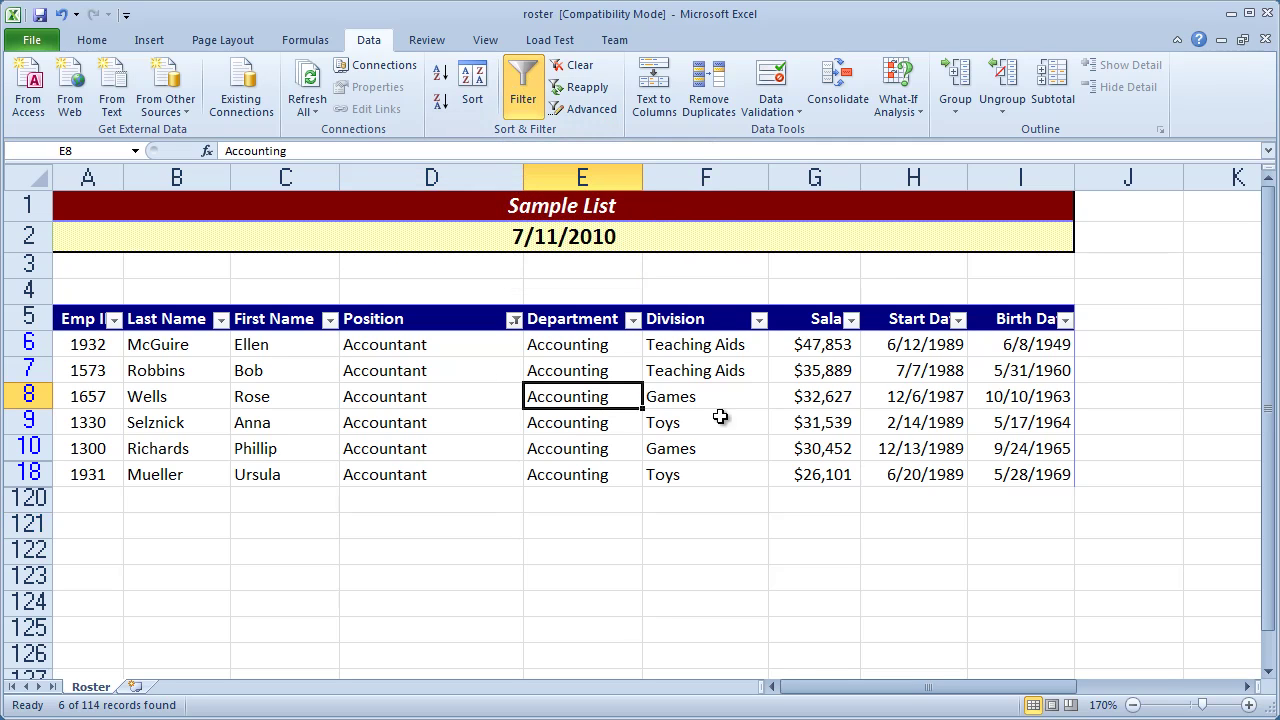
click(523, 77)
click(572, 467)
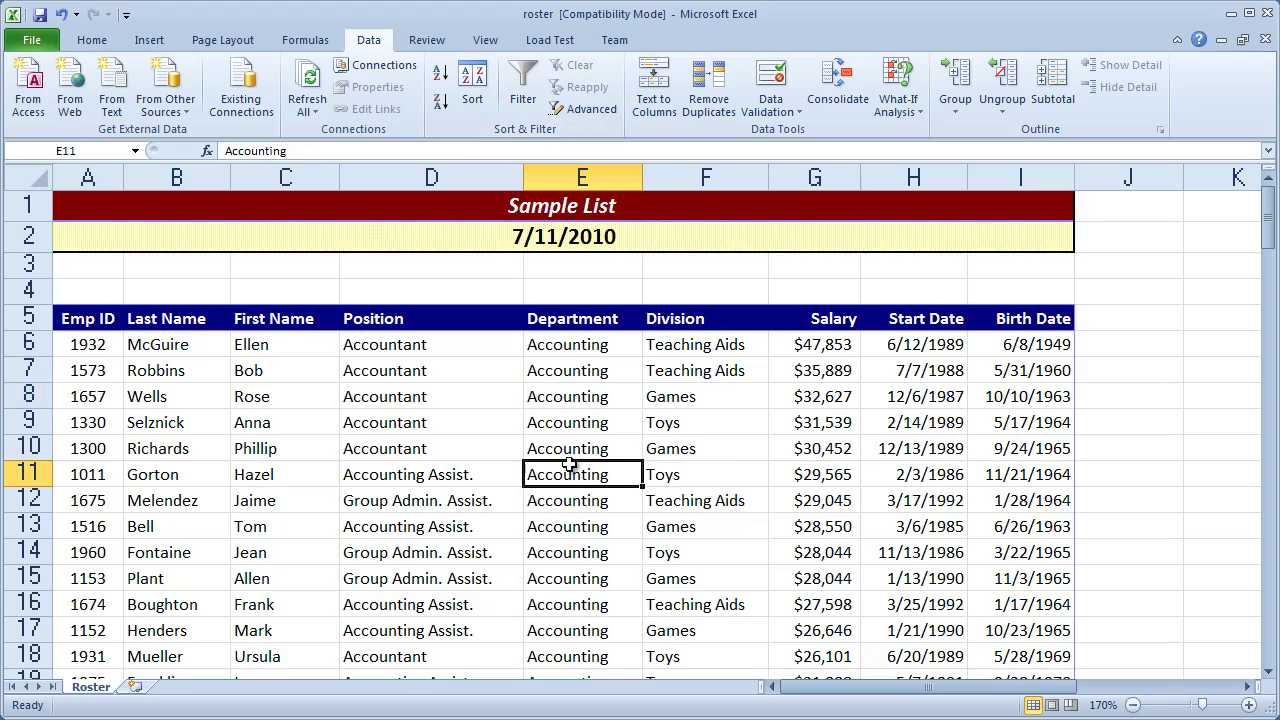
scroll(576, 464, down, 6)
scroll(576, 464, down, 2)
scroll(576, 464, up, 8)
click(378, 322)
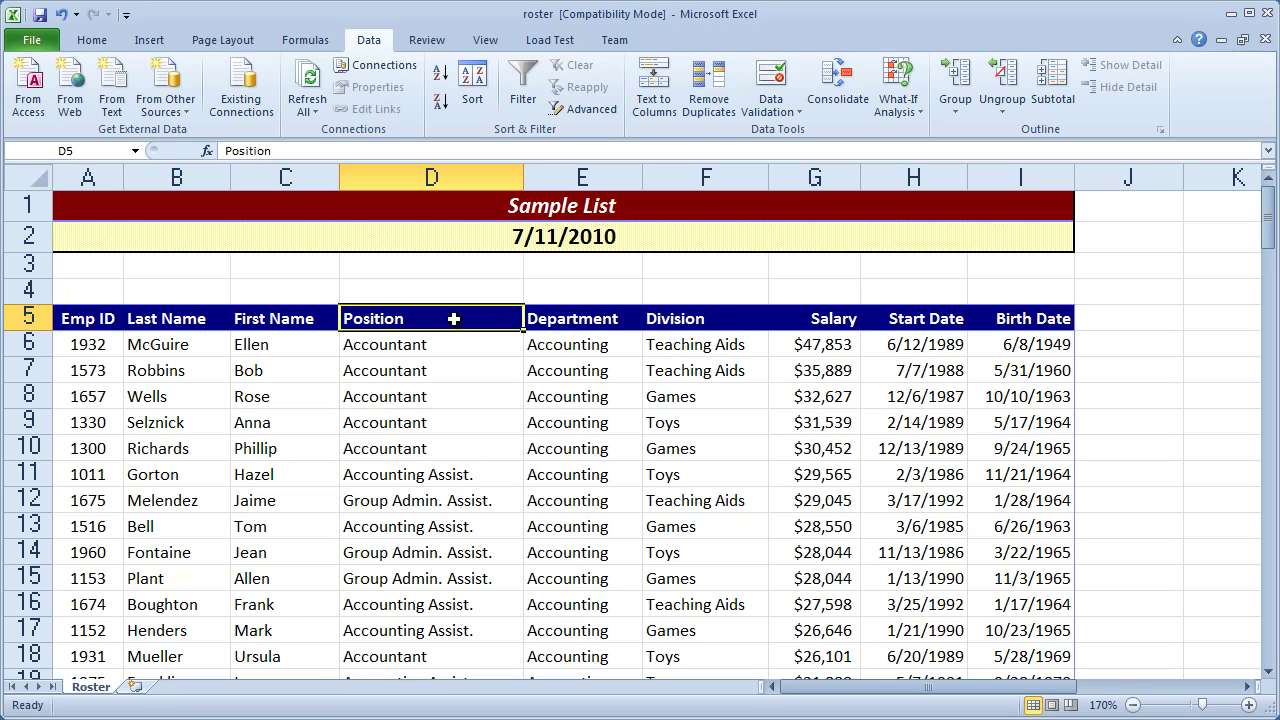
click(870, 316)
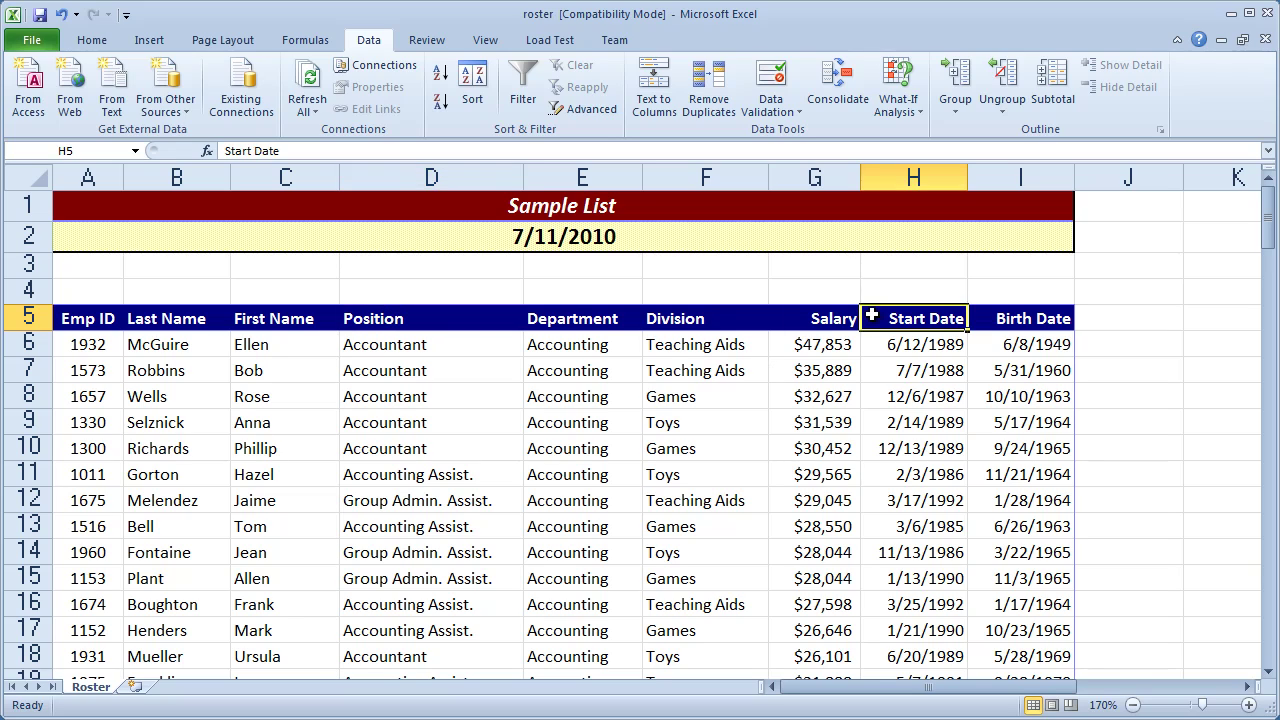
Step: Re-enable Filter on the header row, confirming the Department list still includes every department
click(522, 95)
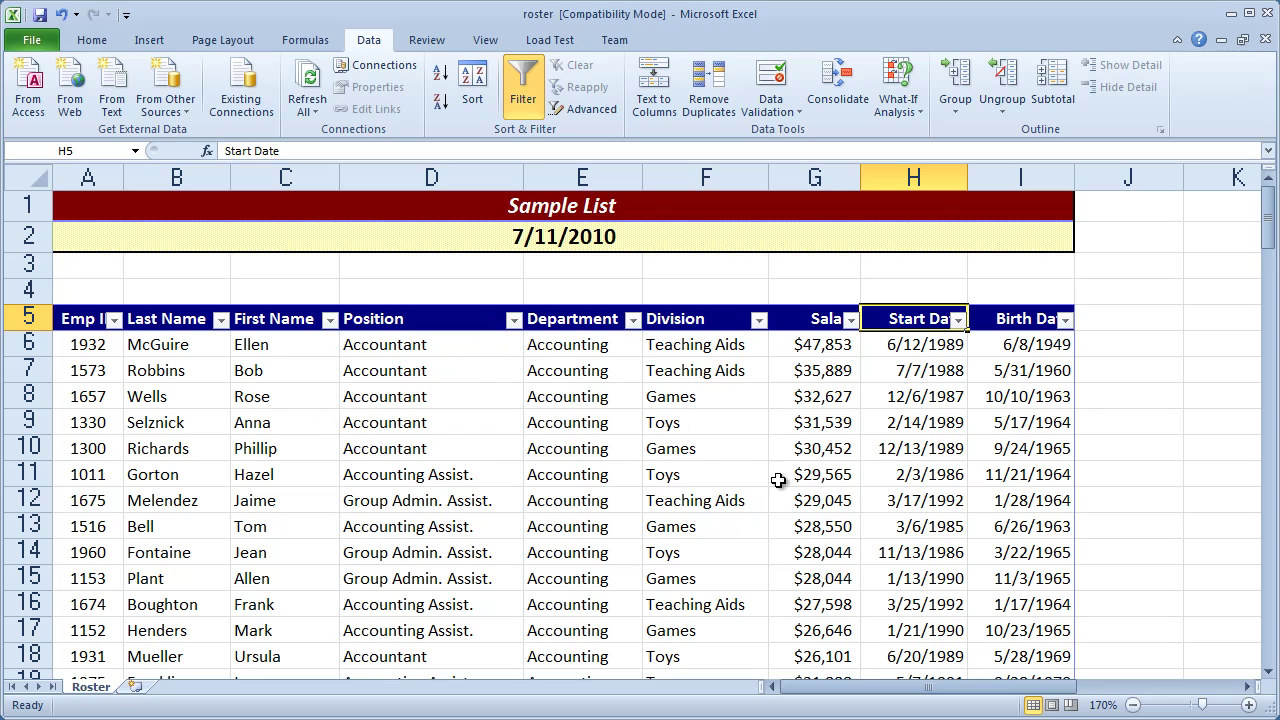
click(632, 319)
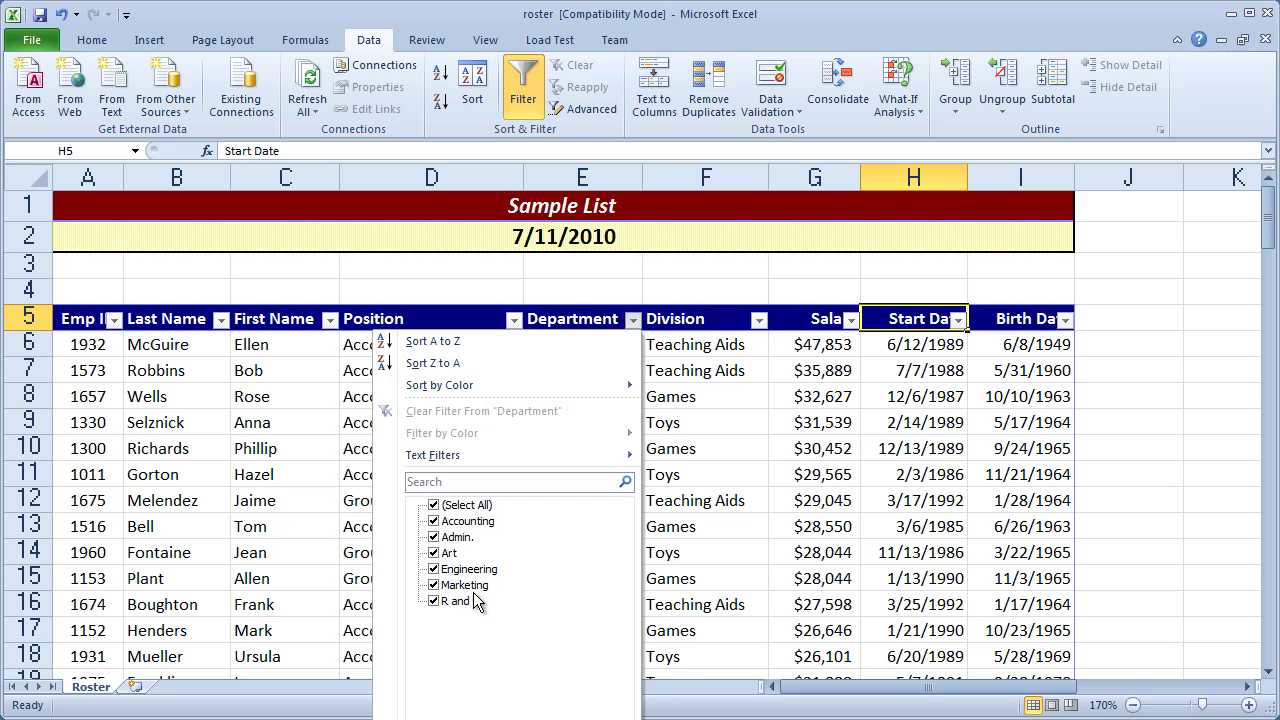
click(699, 347)
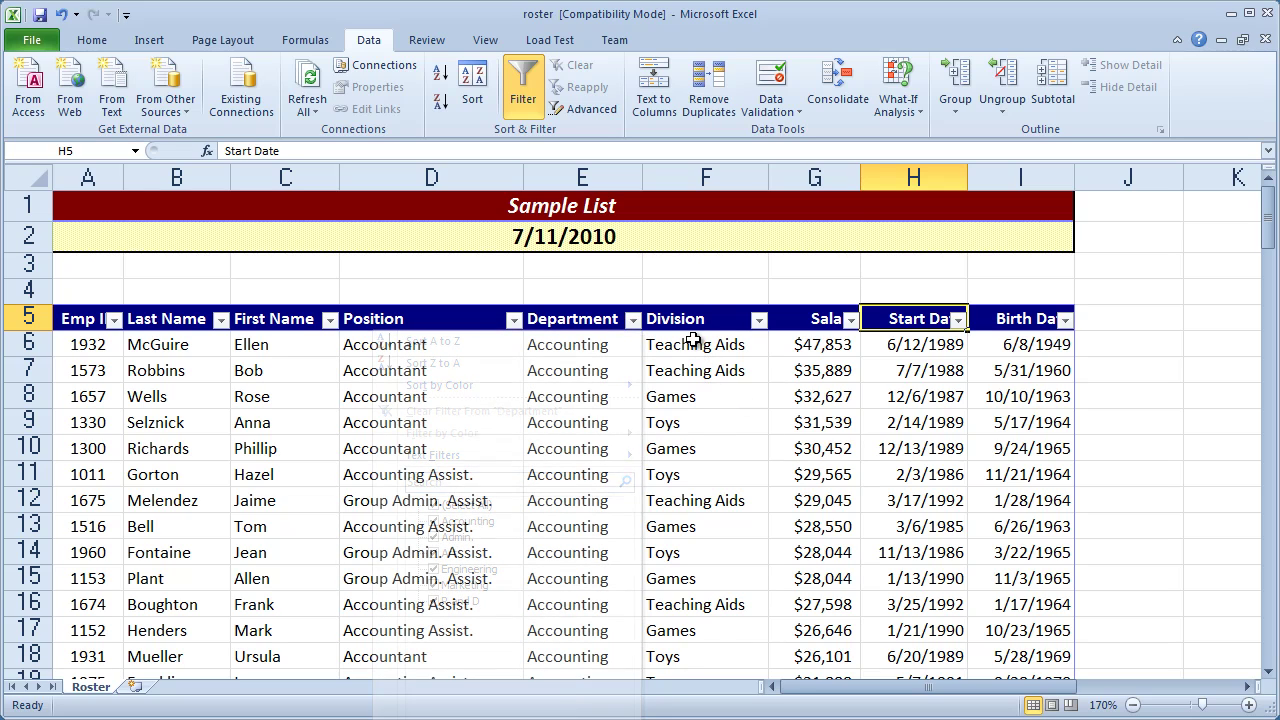